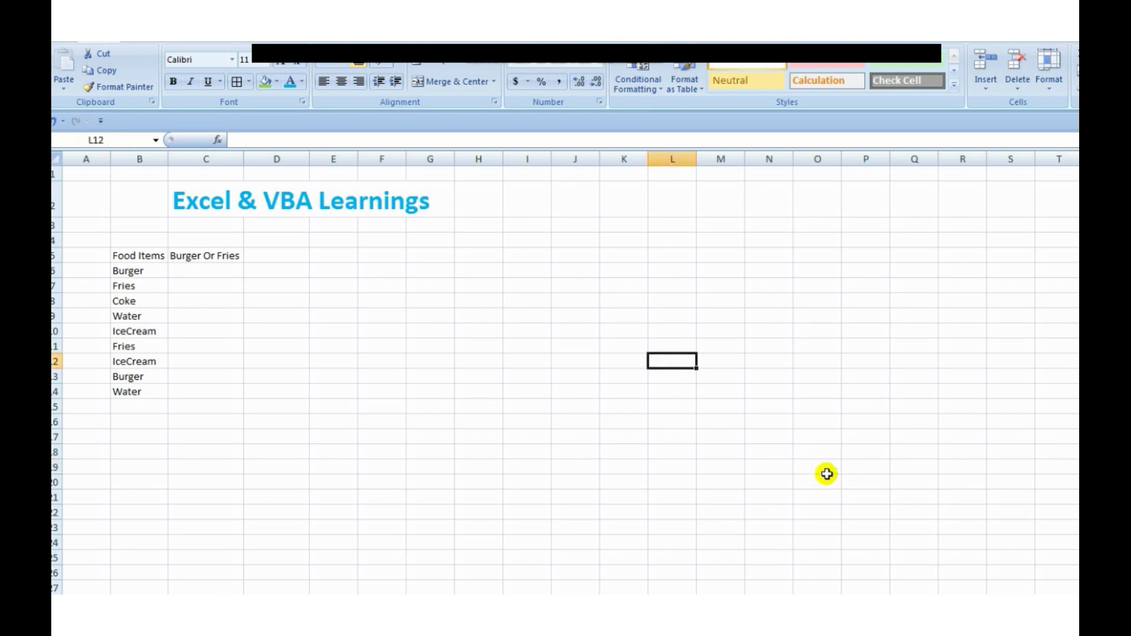
click(694, 315)
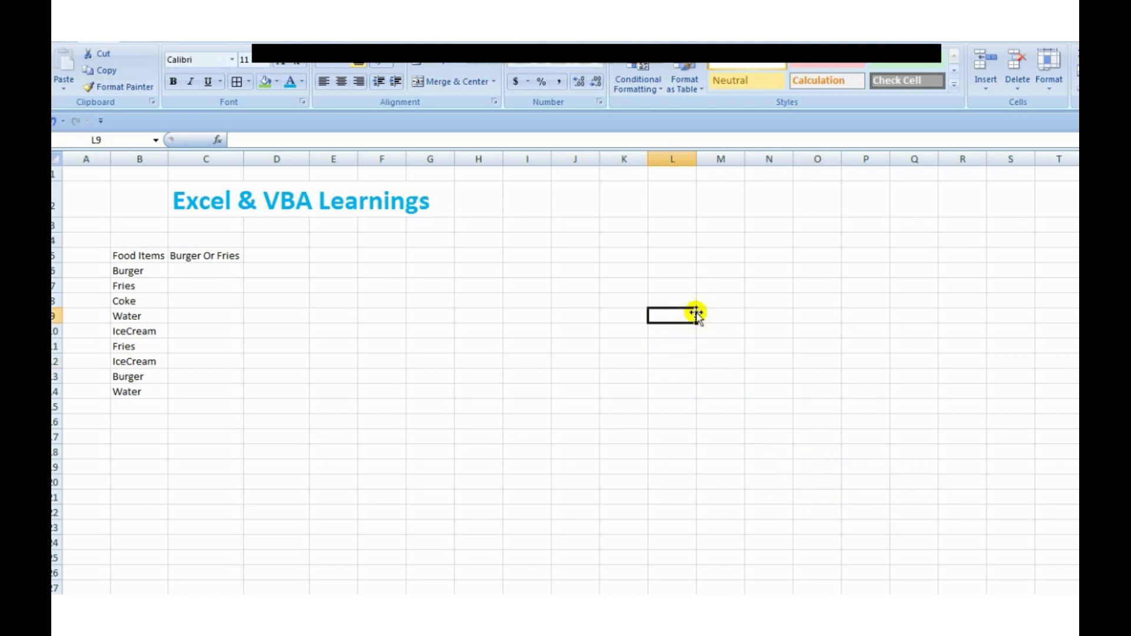
click(741, 376)
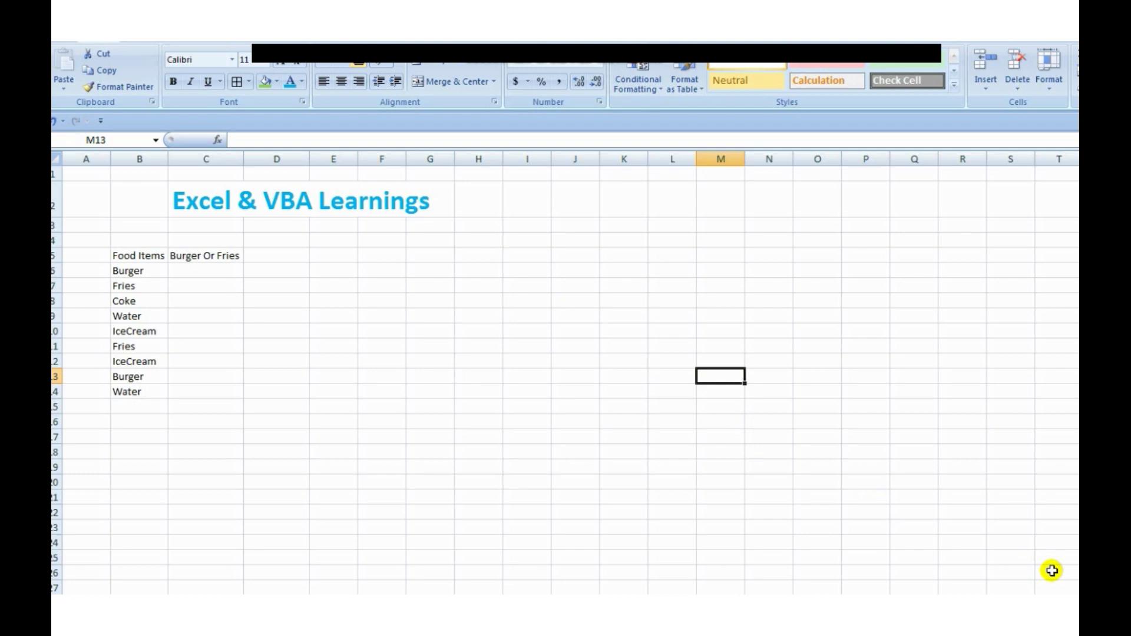
click(678, 497)
click(674, 374)
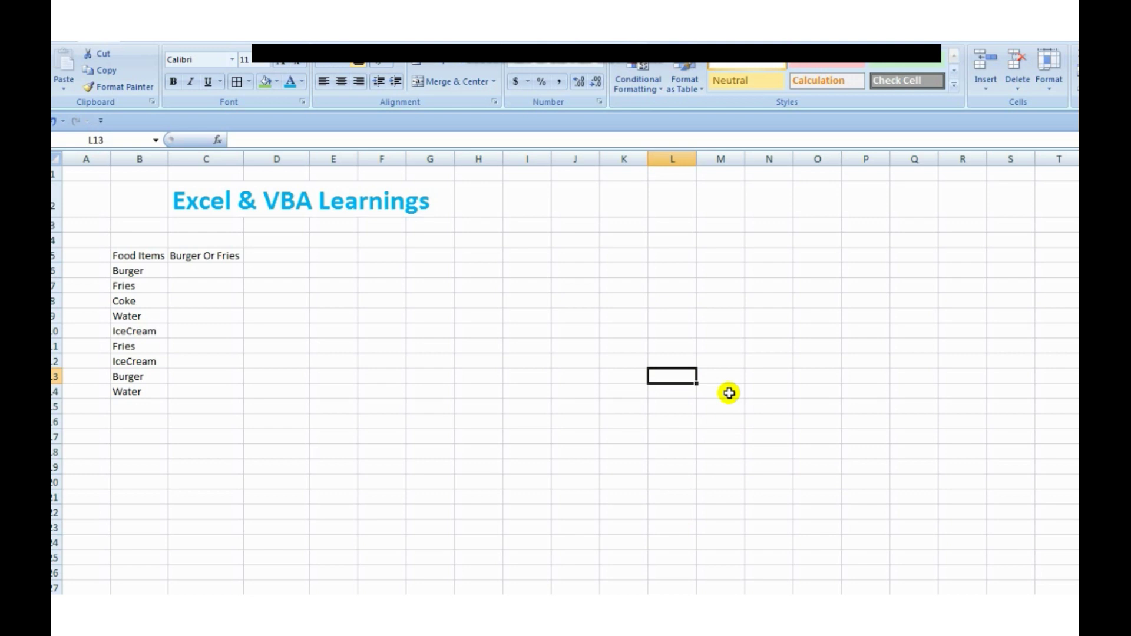
Examine the Food Items list and the empty Burger Or Fries column in B5:C14
click(141, 251)
click(197, 258)
click(142, 253)
drag(146, 256, 197, 392)
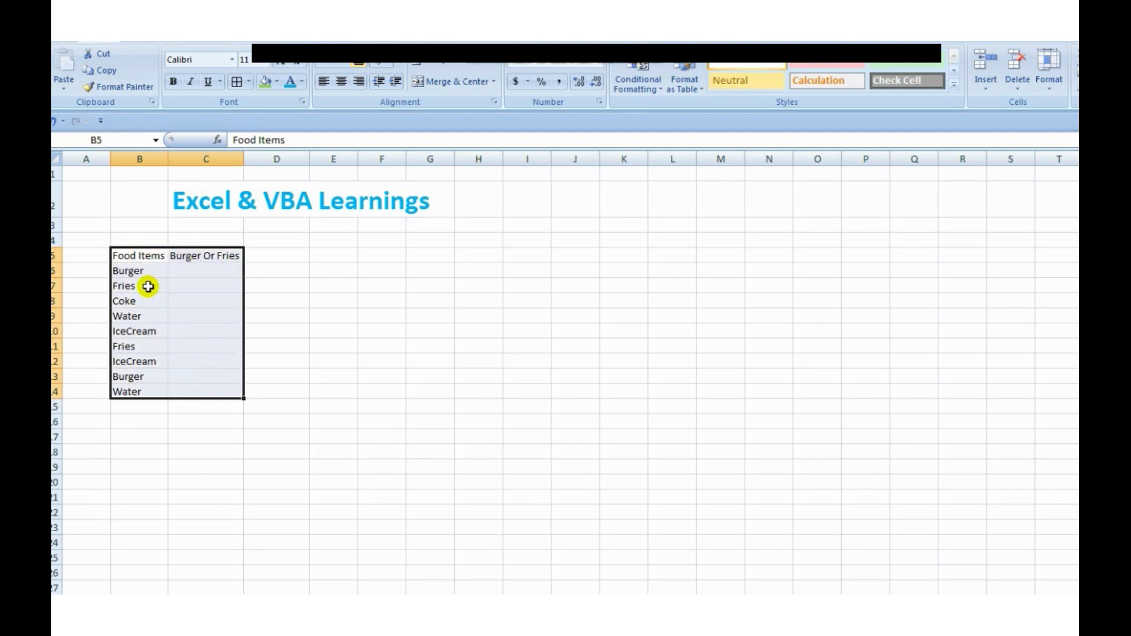
drag(146, 254, 149, 377)
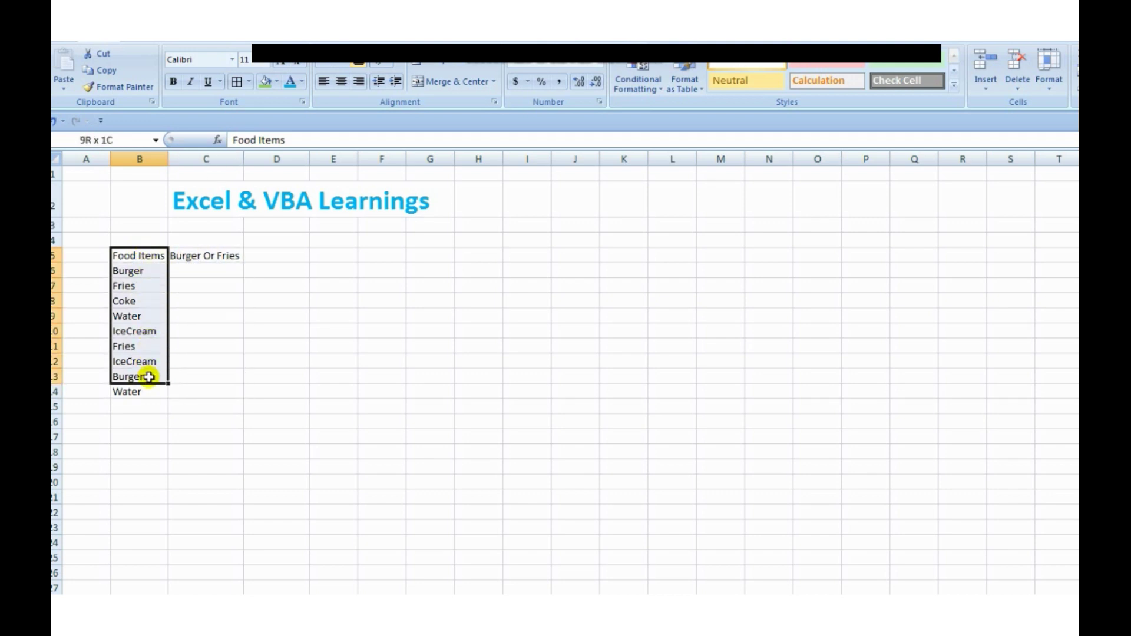
click(145, 388)
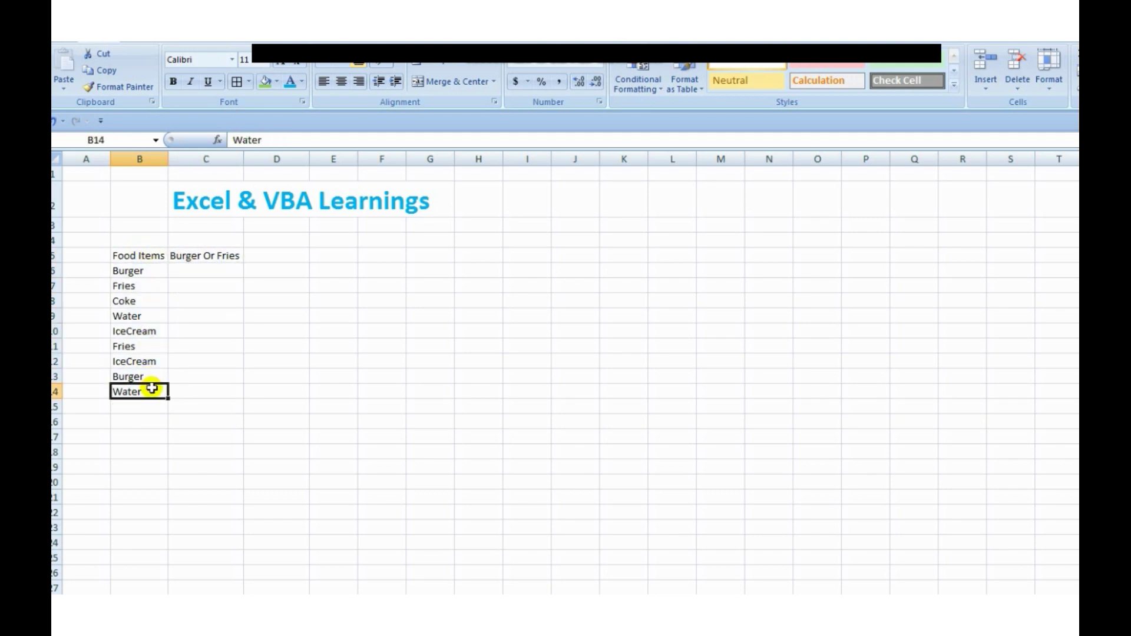
click(141, 257)
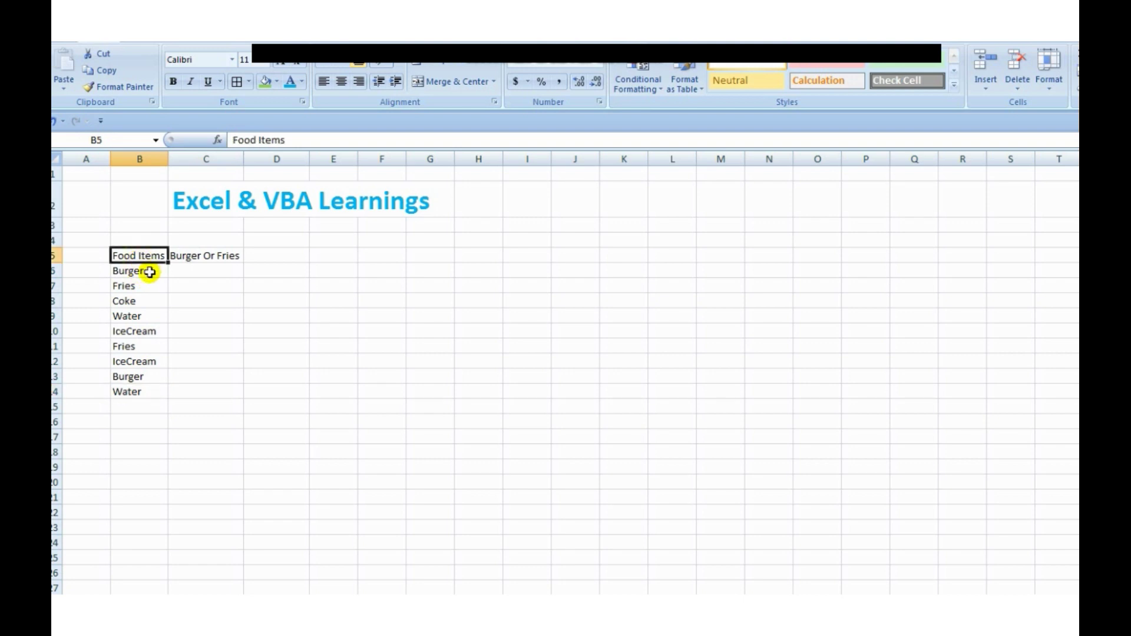
click(149, 271)
click(202, 255)
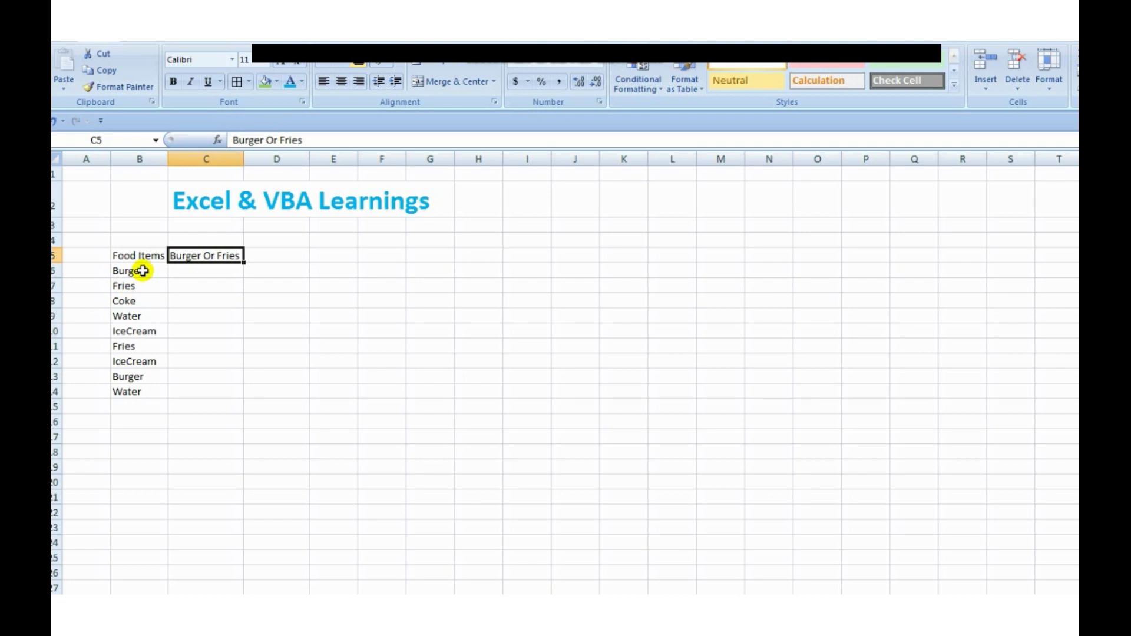
drag(146, 272, 150, 406)
drag(202, 266, 197, 386)
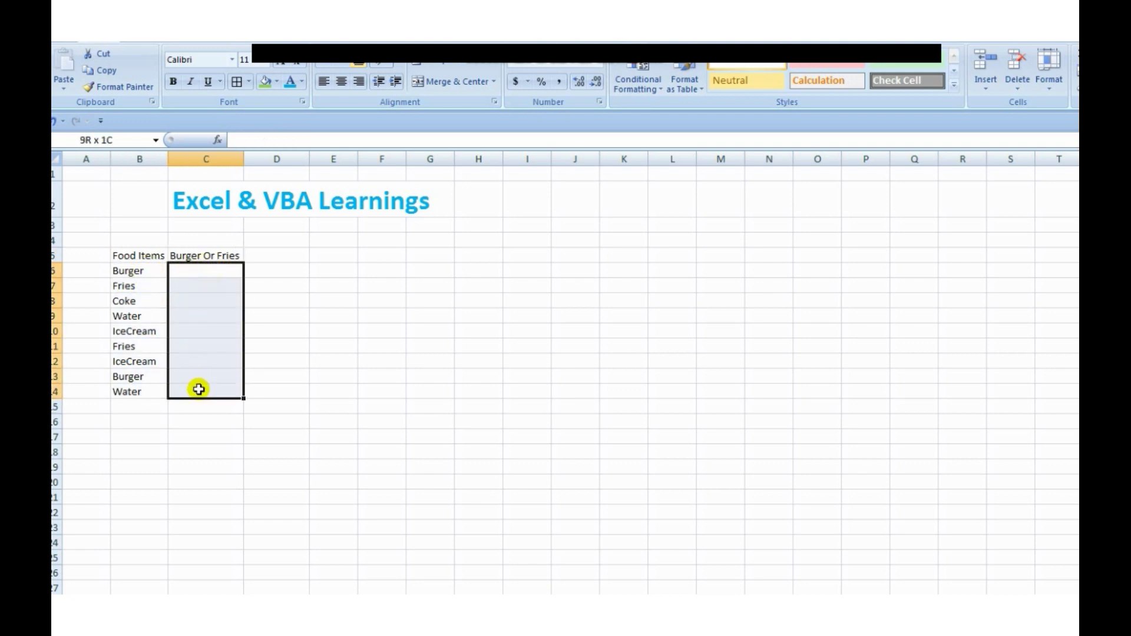
Enter the formula =OR(B6="Burger",B6="Fries") in cell C6 to test the first food item
click(201, 268)
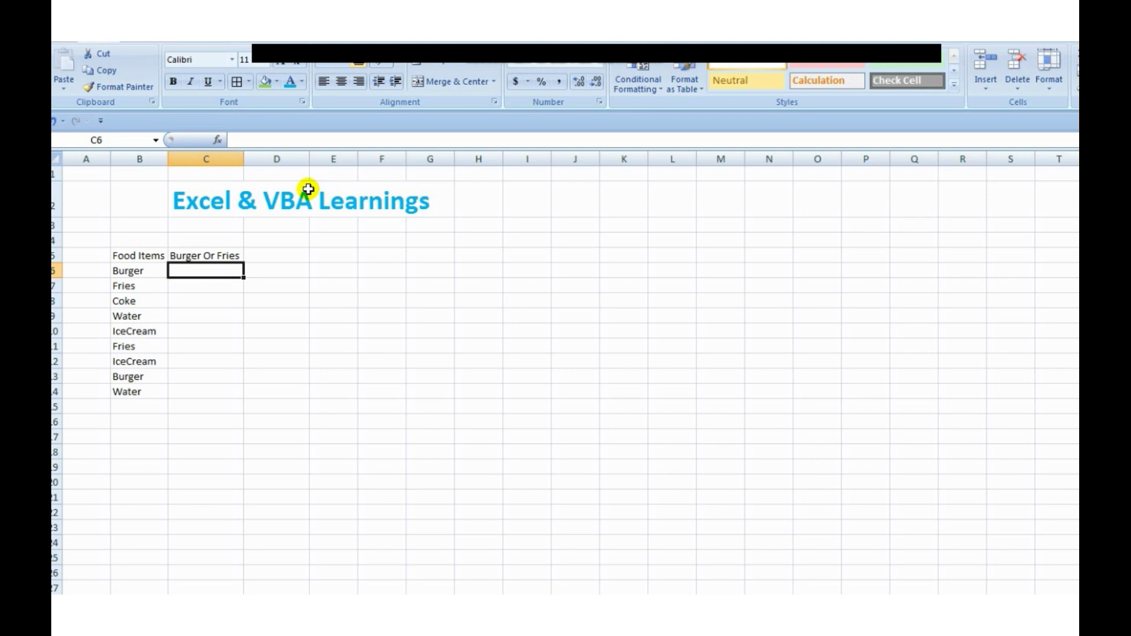
text(=)
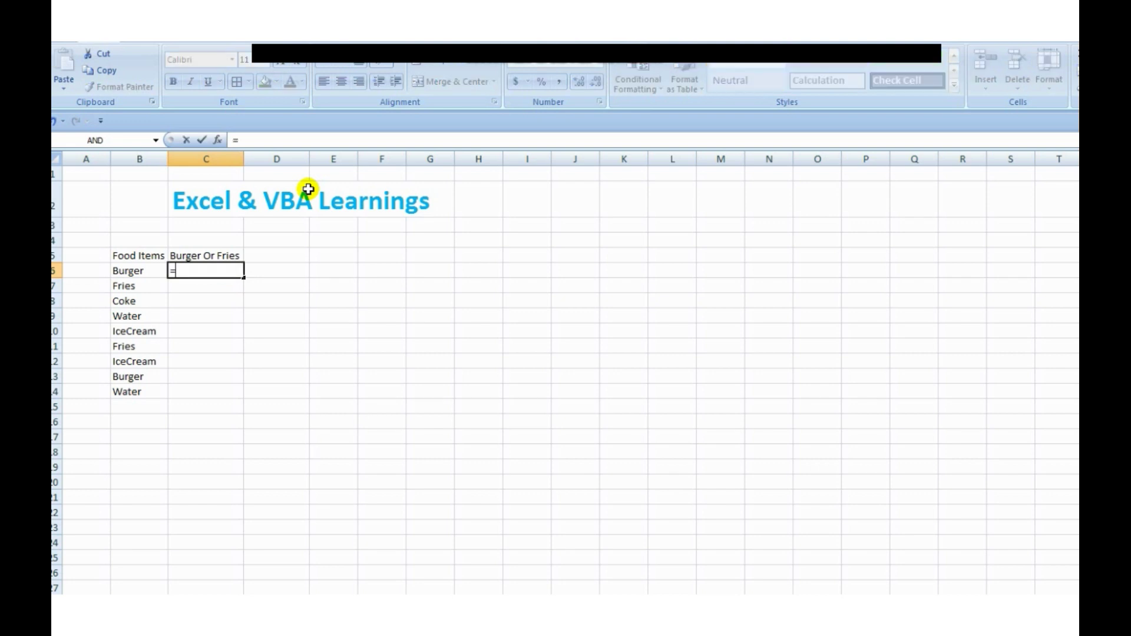
text(OR()
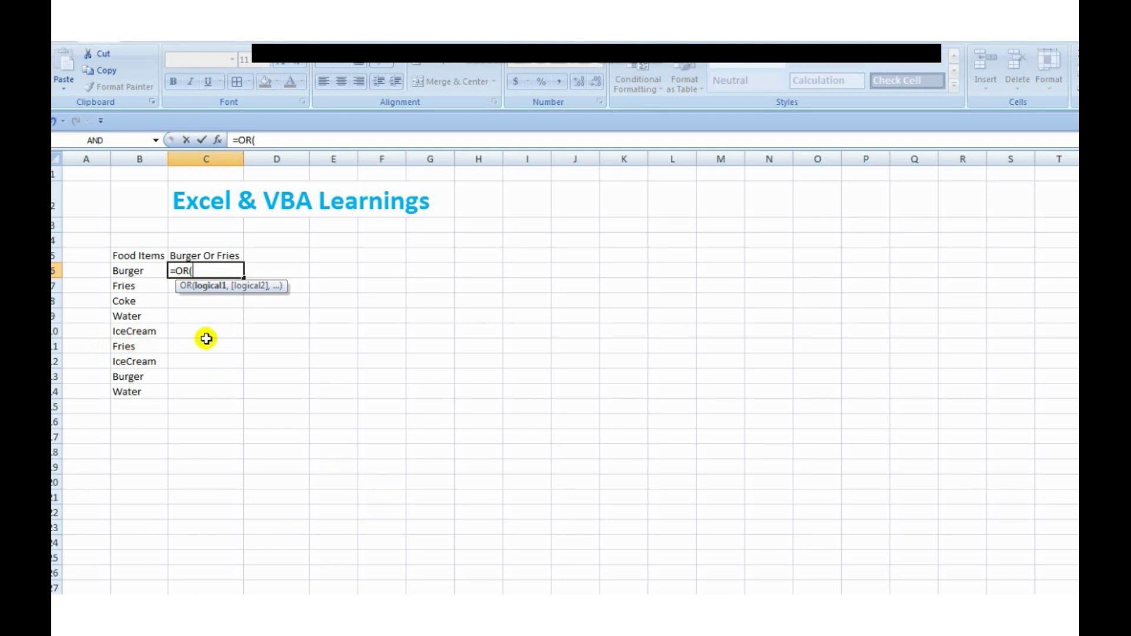
click(148, 270)
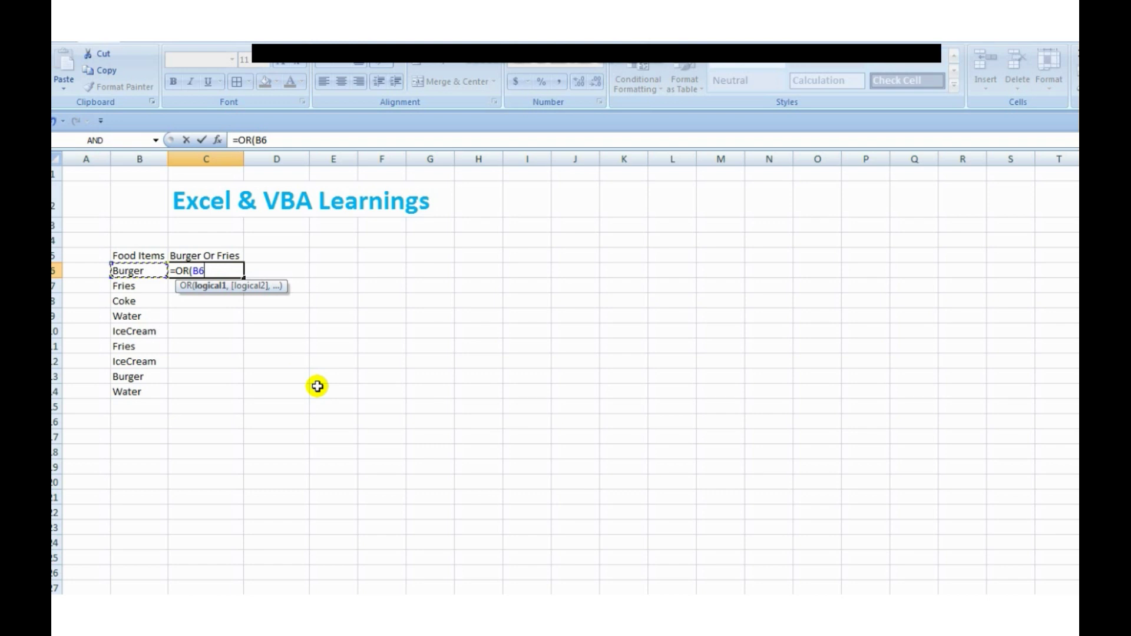
text(="Burger)
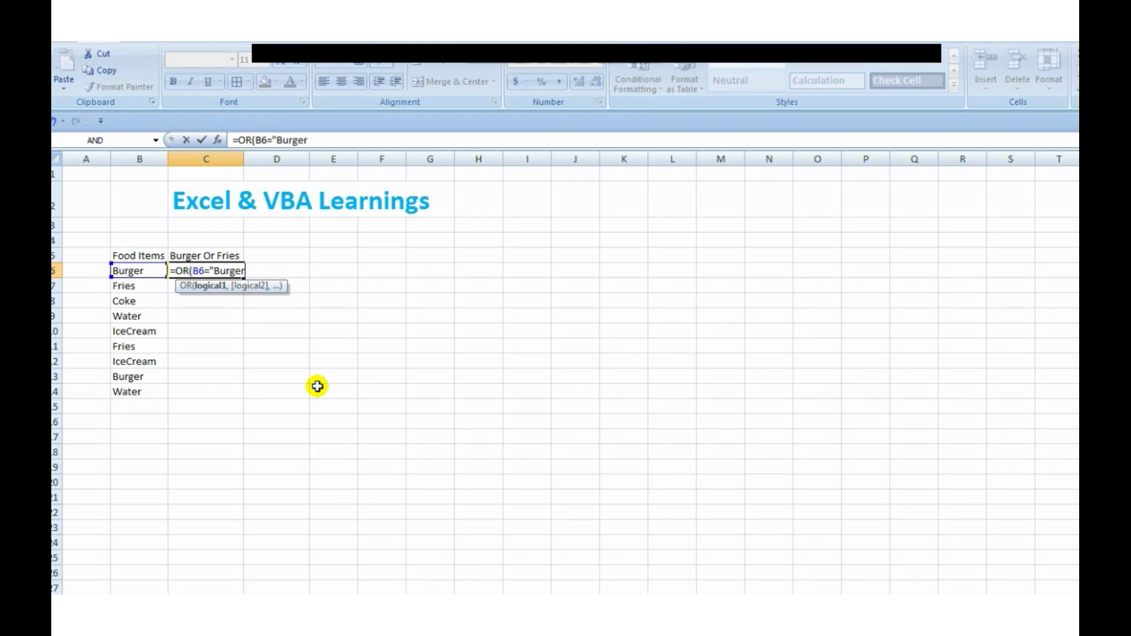
text(",)
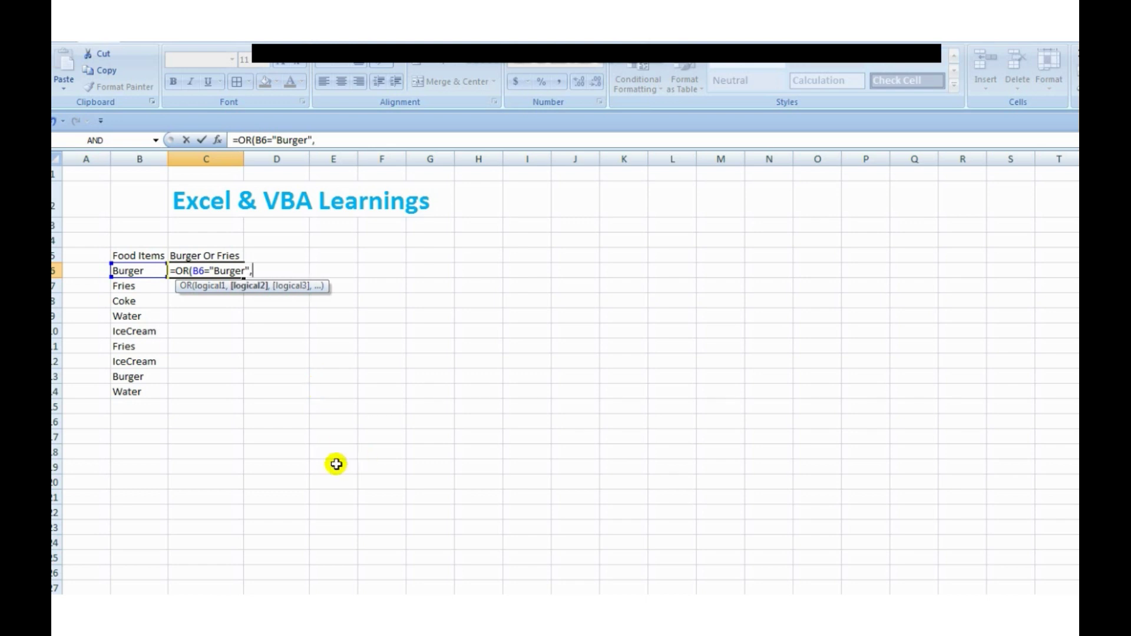
click(150, 270)
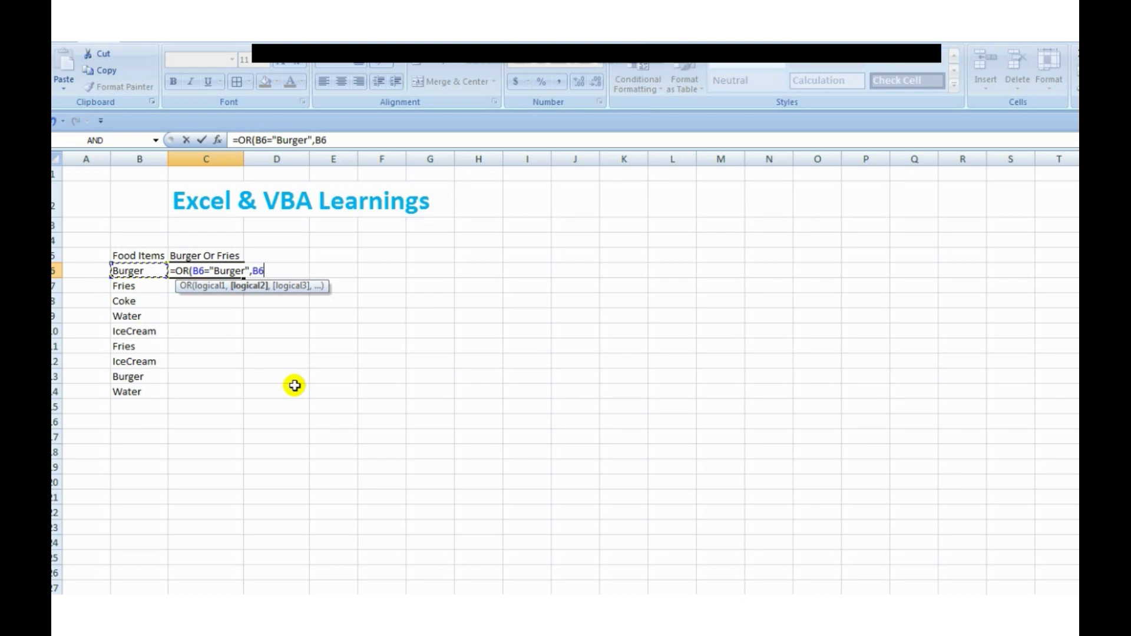
text(="Fries"))
key(Return)
key(Up)
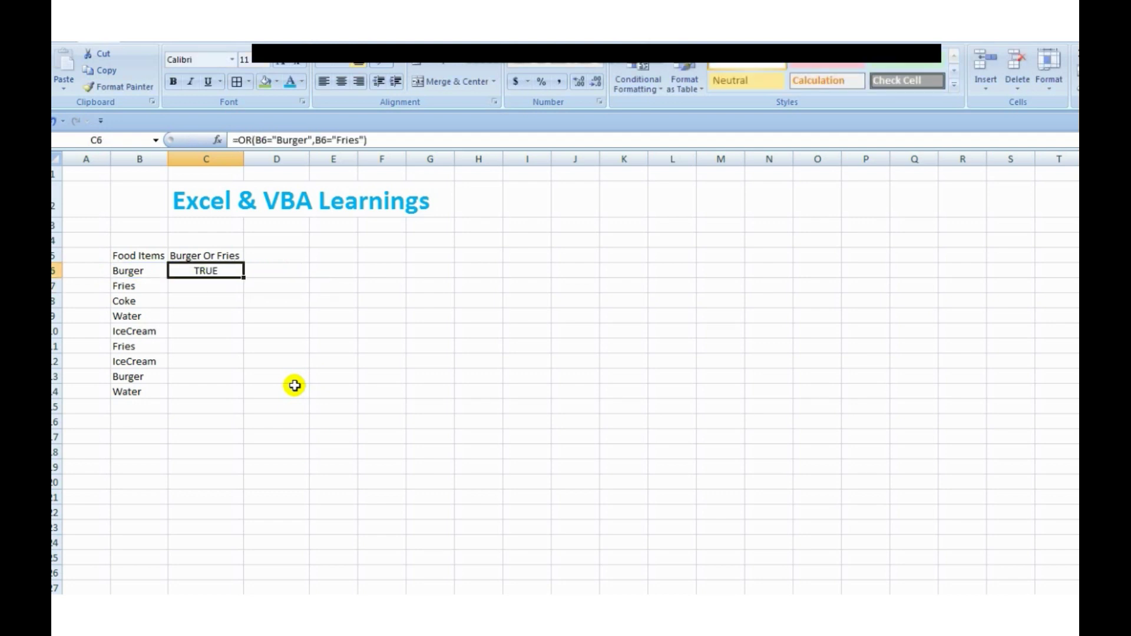
Fill the OR formula from C6 down into C7 for the Fries row
key(Left)
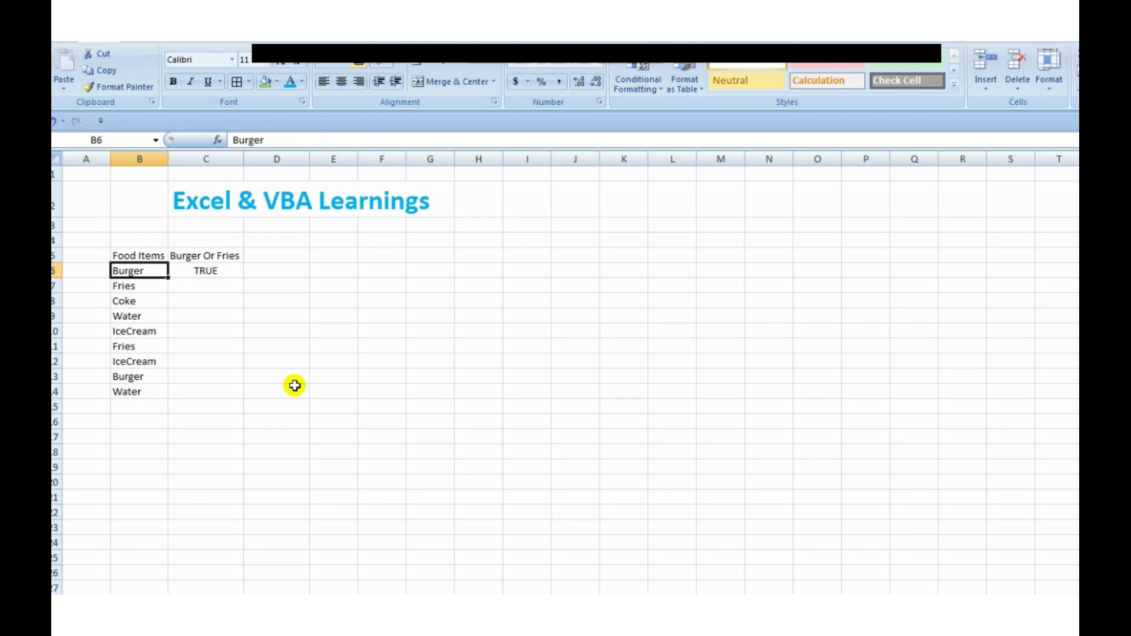
key(Down)
key(Up)
key(Down)
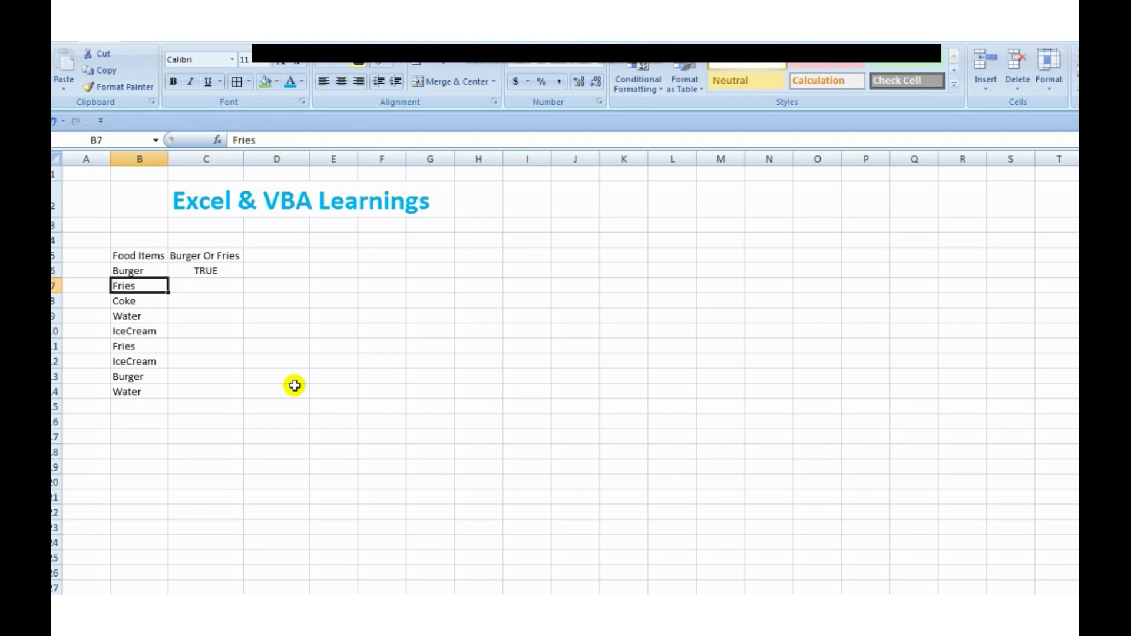
key(Right)
key(ctrl+d)
Fill the OR formula from C7 down into C8 for the Coke row
key(Down)
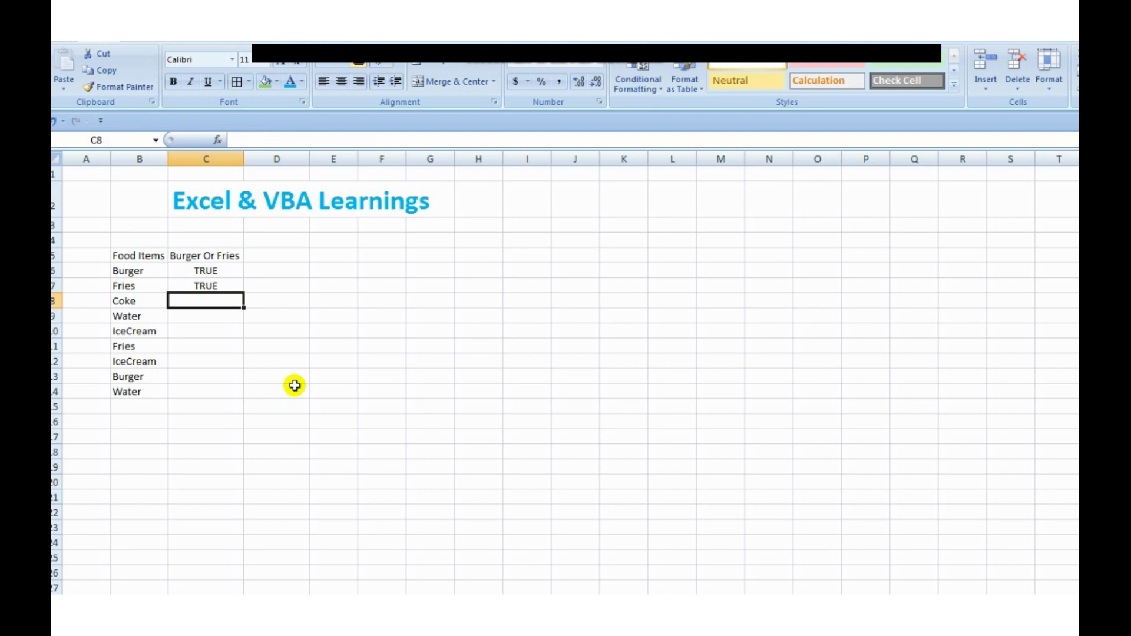
key(Up)
key(Down)
key(Up)
key(Down)
key(ctrl+d)
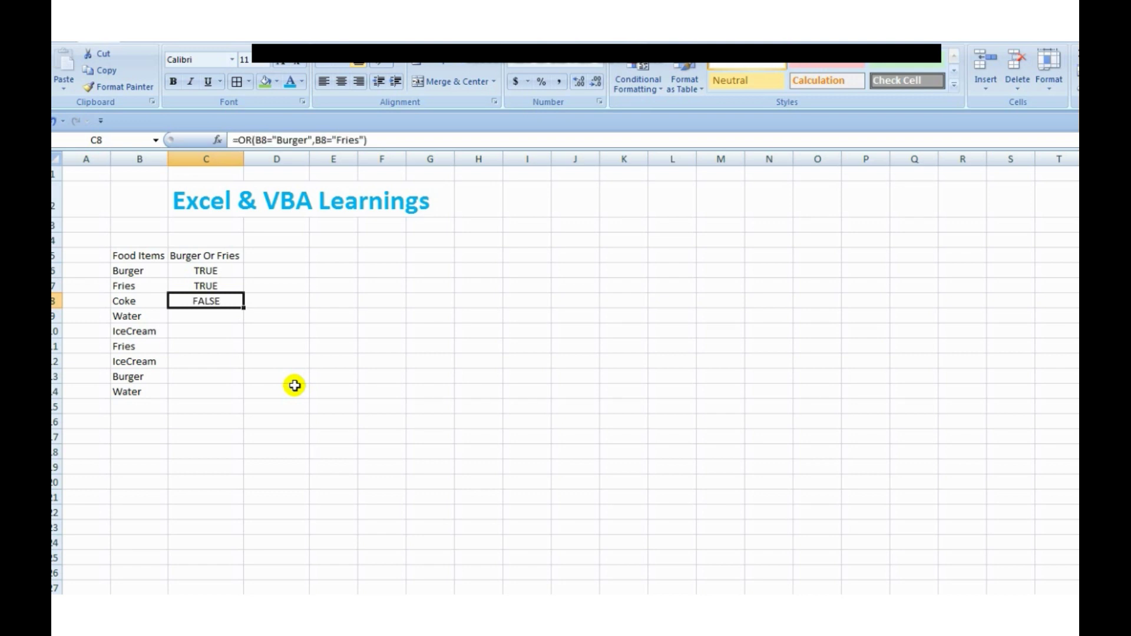
Check the Coke row, and fill the OR formula down into C9 for the Water row
key(Left)
key(Right)
key(Left)
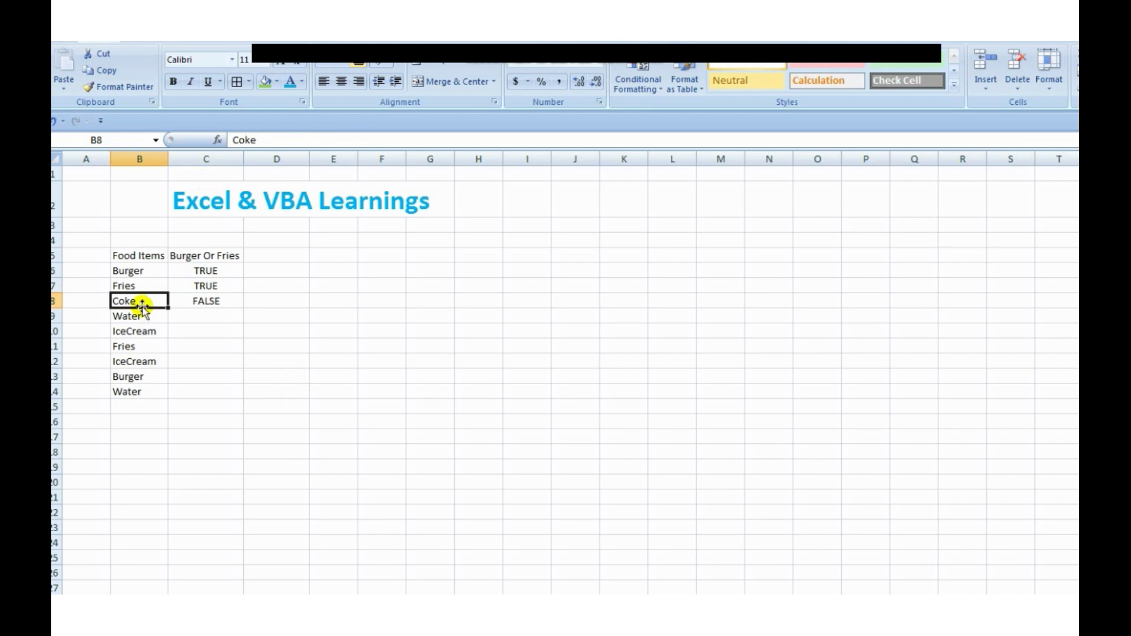
click(223, 306)
click(224, 315)
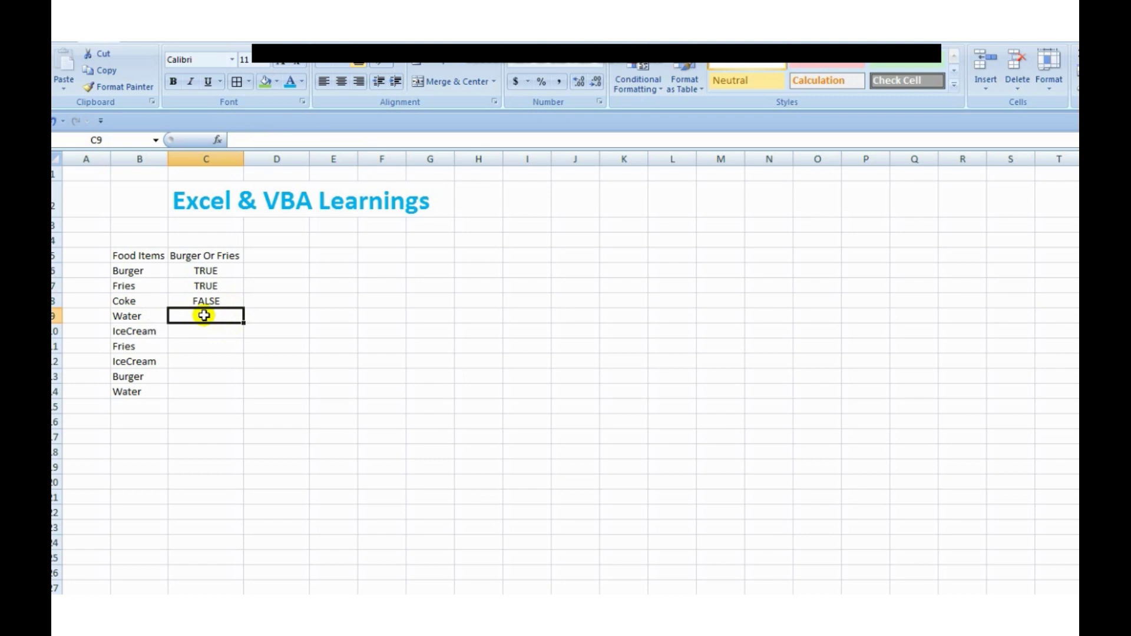
key(ctrl+d)
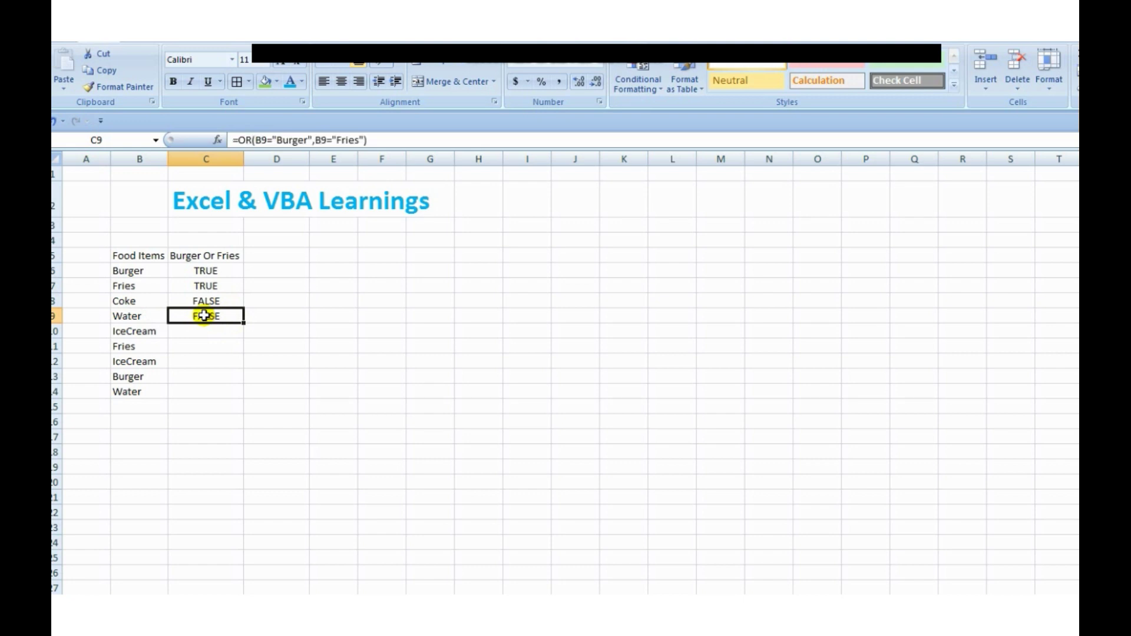
Fill the OR formula from C9 down through C14 for the remaining food items
click(150, 319)
click(191, 314)
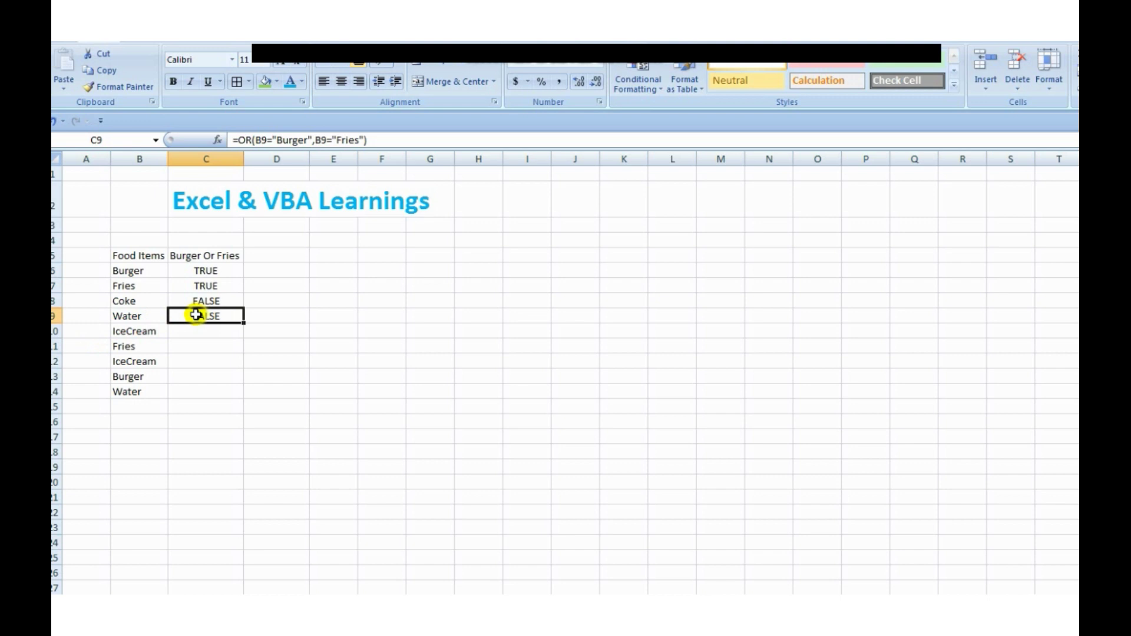
click(136, 322)
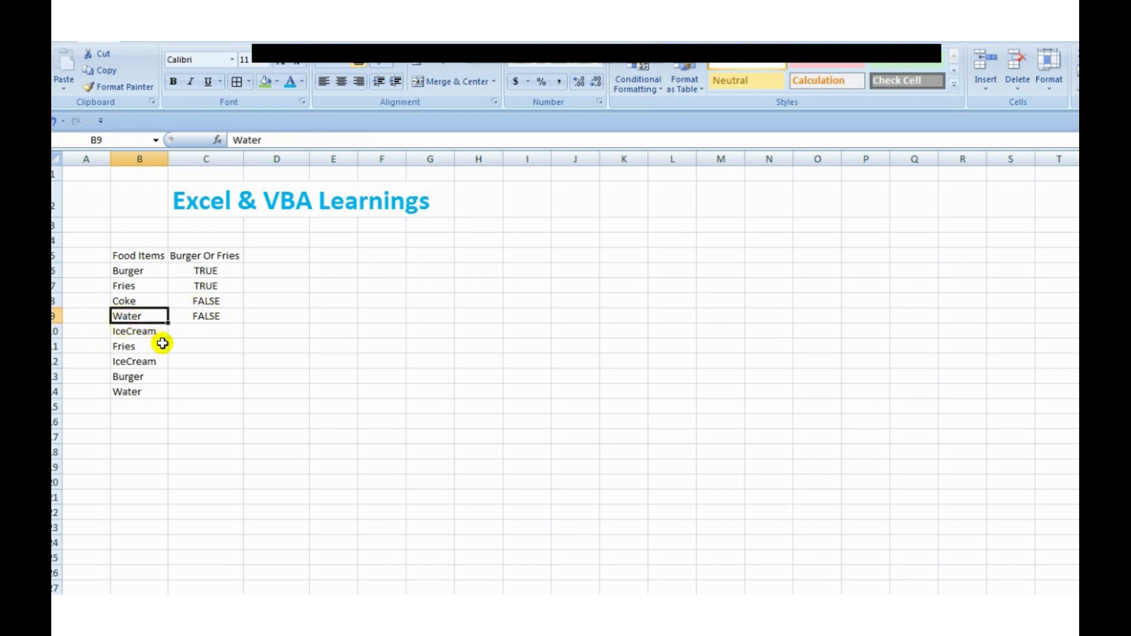
click(191, 333)
drag(214, 317, 208, 390)
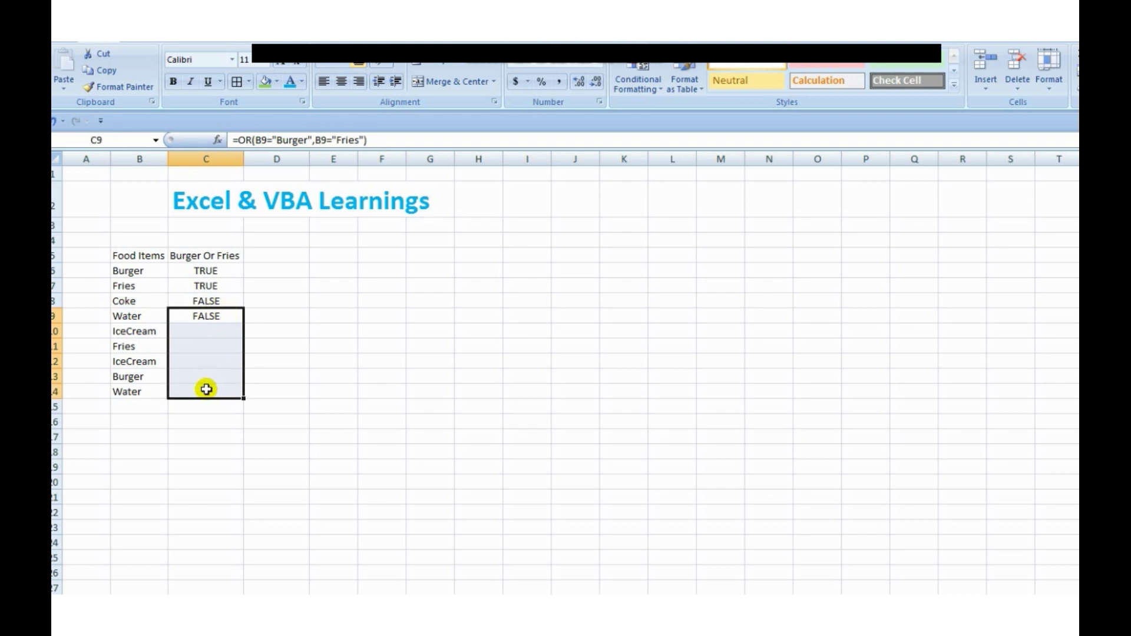
key(ctrl+d)
click(268, 418)
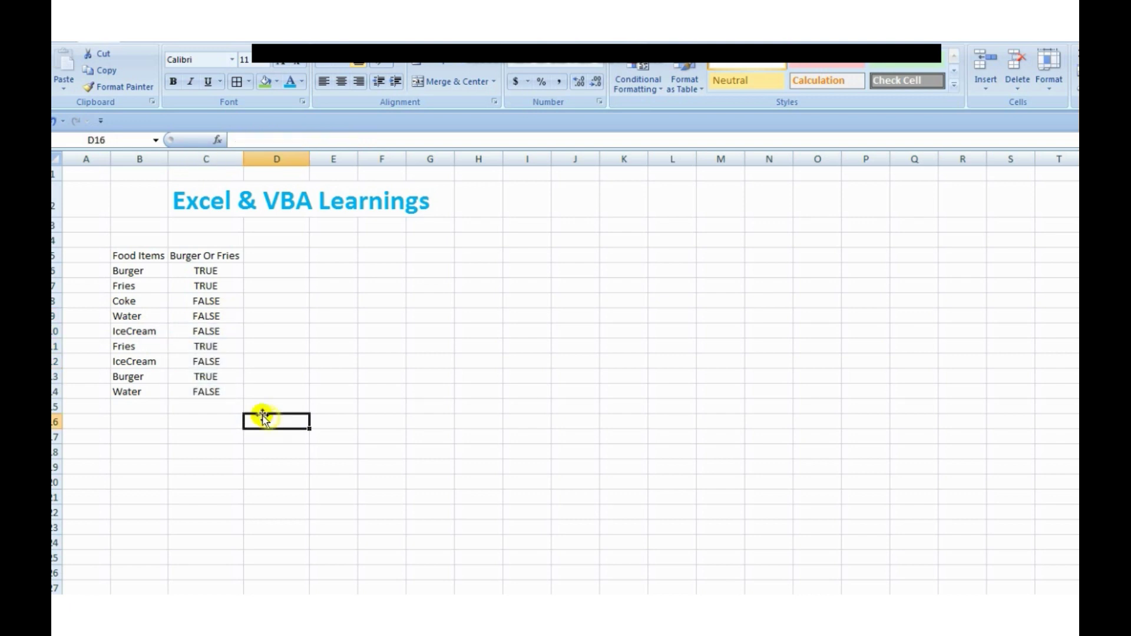
Compare the OR results with the food items in rows 11 and 13, and review the column heading and the formula in C6
click(221, 353)
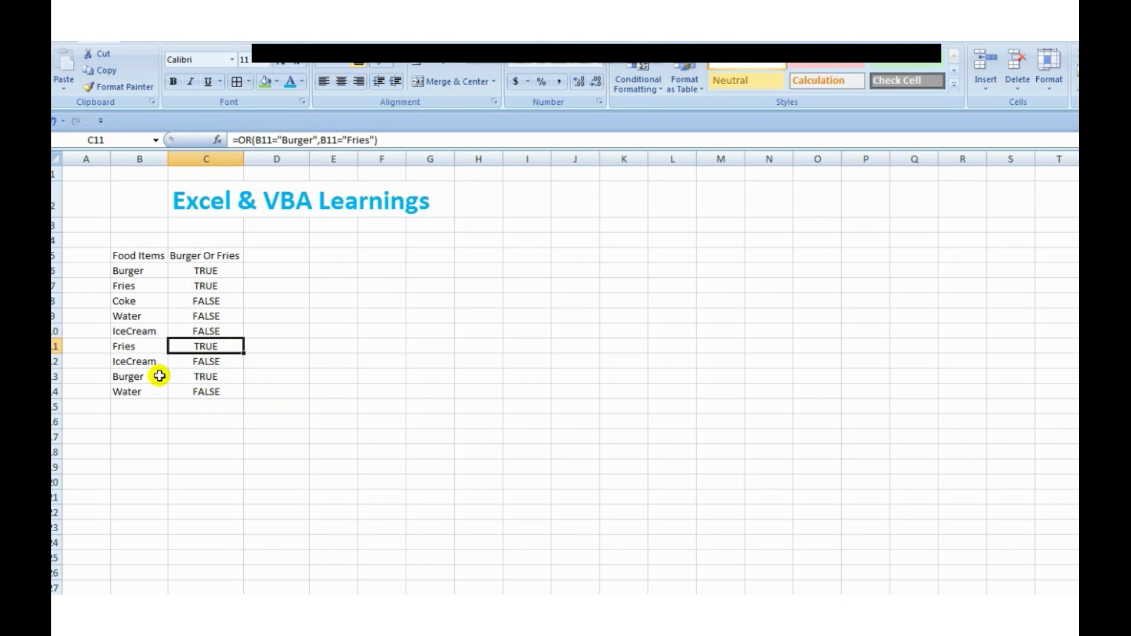
click(145, 346)
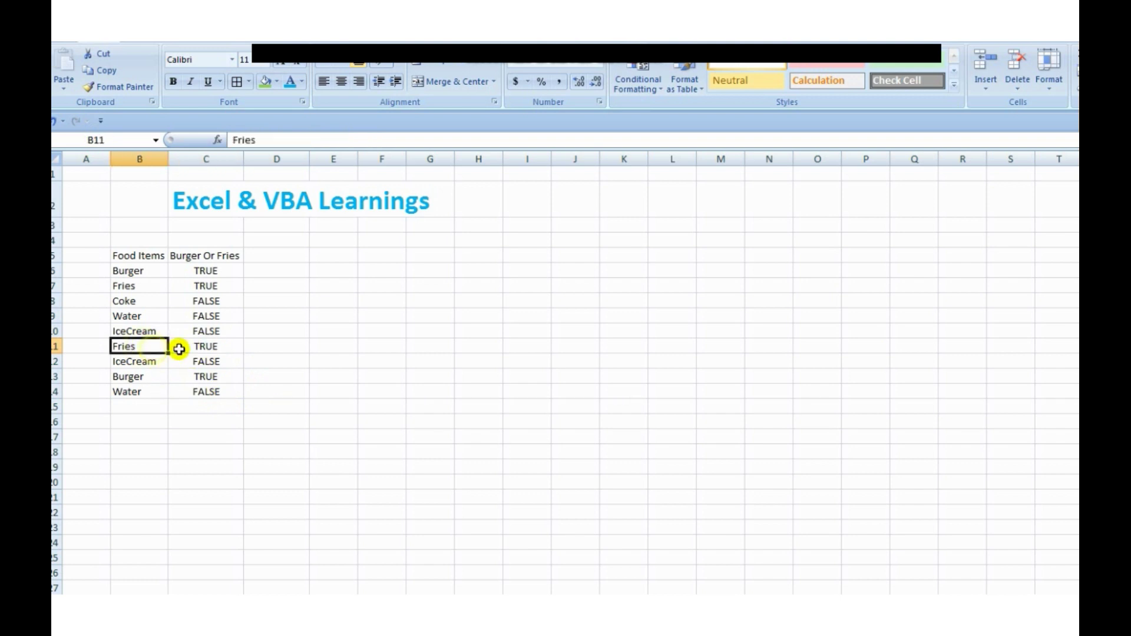
click(205, 348)
click(144, 377)
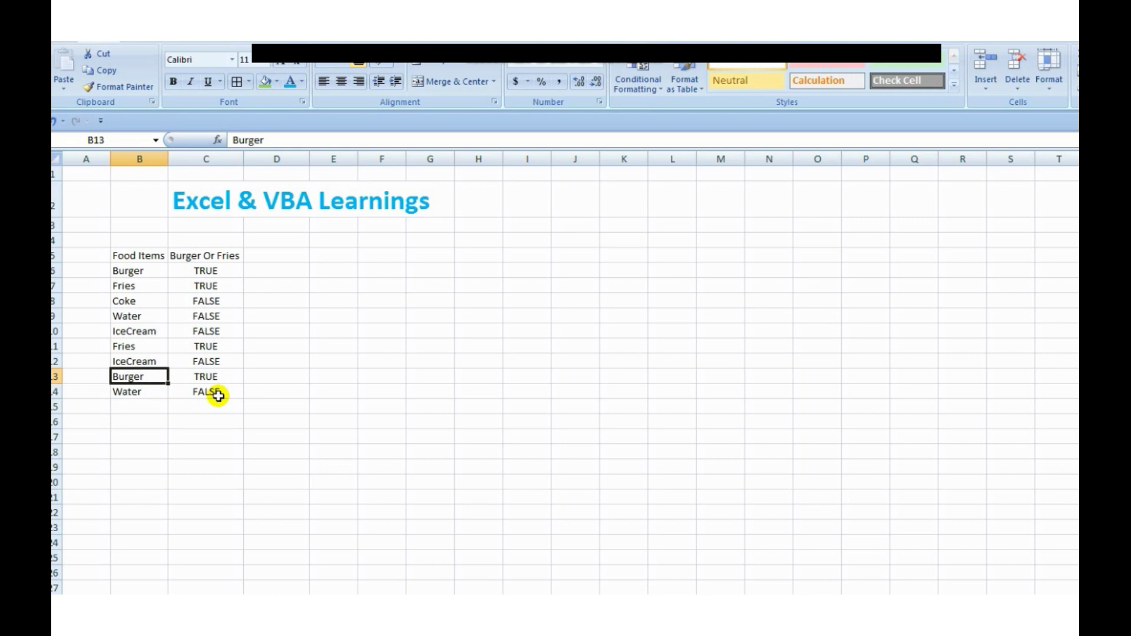
click(192, 377)
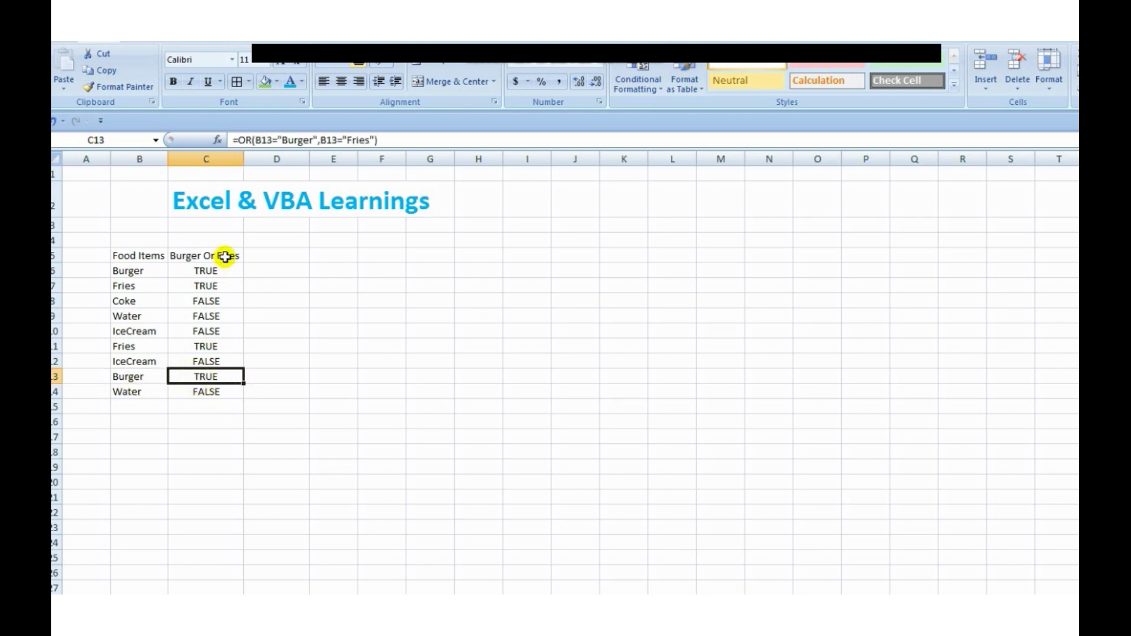
click(225, 257)
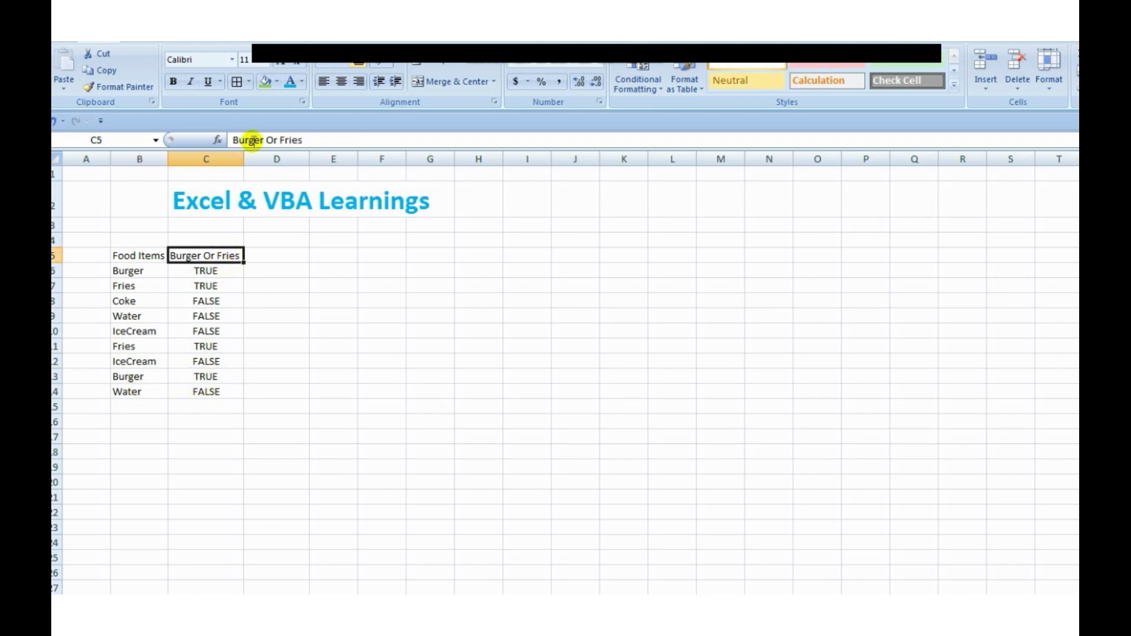
click(210, 273)
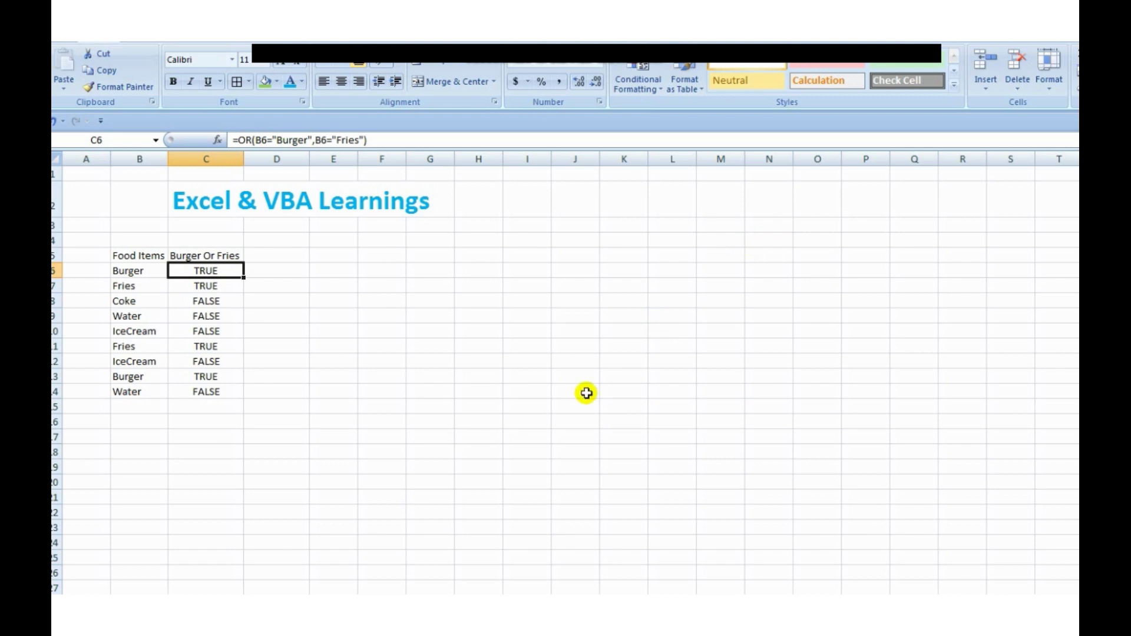
click(297, 269)
click(552, 327)
click(531, 299)
click(534, 255)
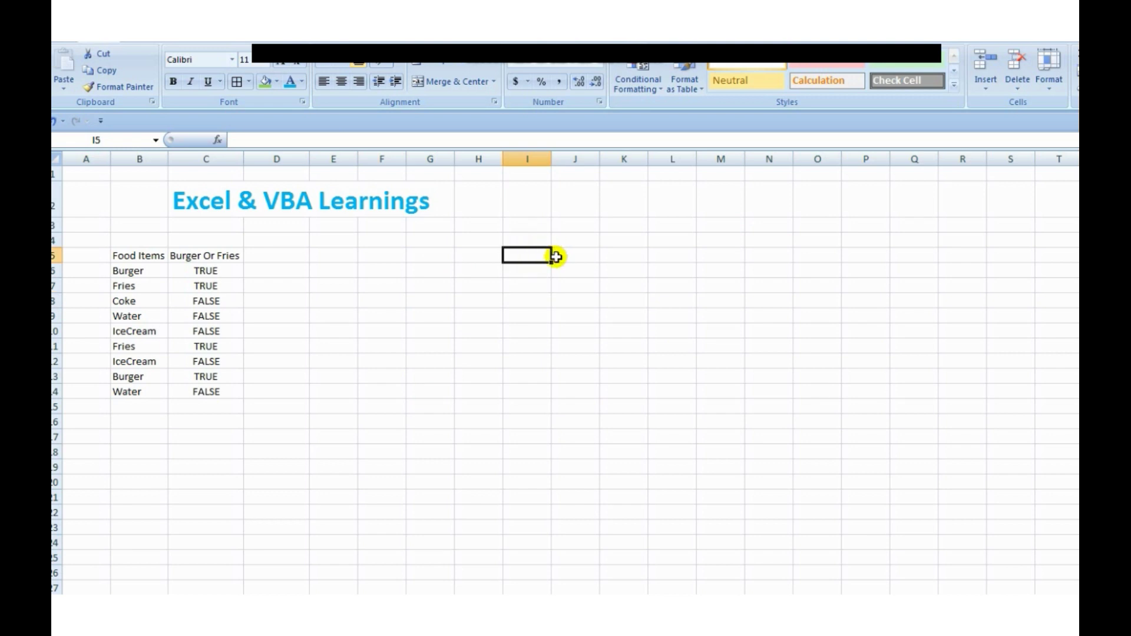
click(477, 236)
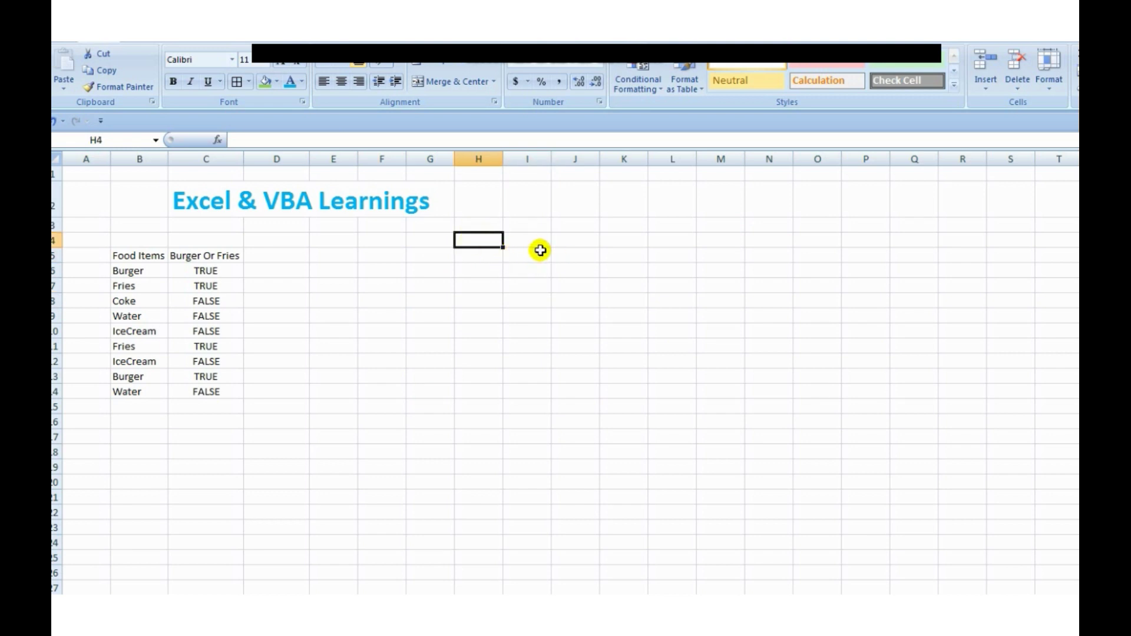
click(574, 241)
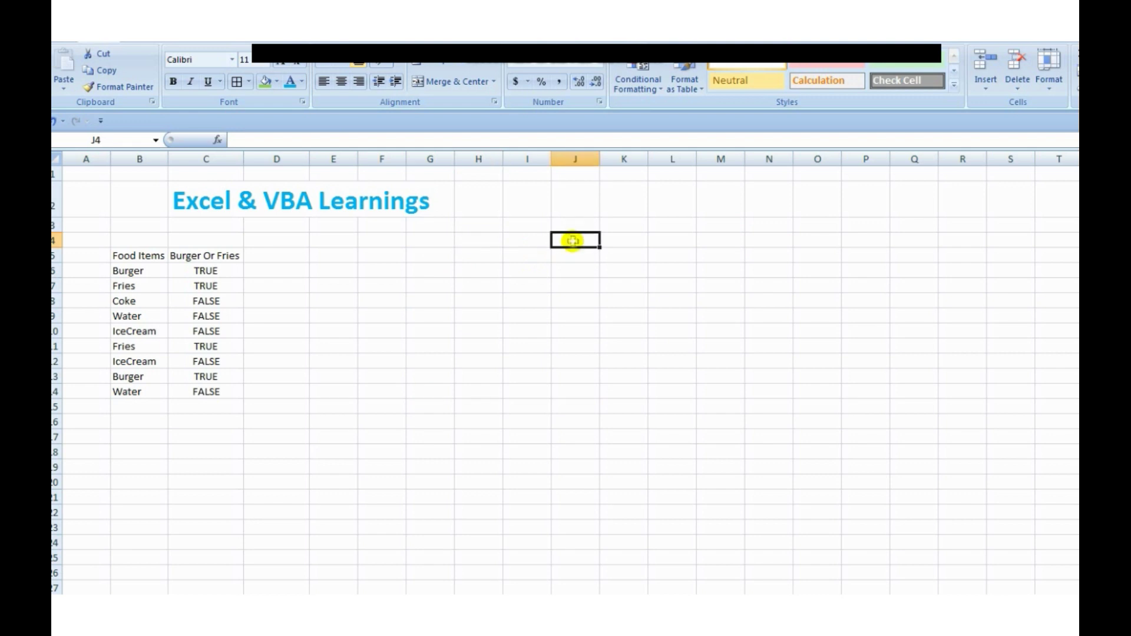
Enter the note "if and or funcation works" in cell I2
click(529, 241)
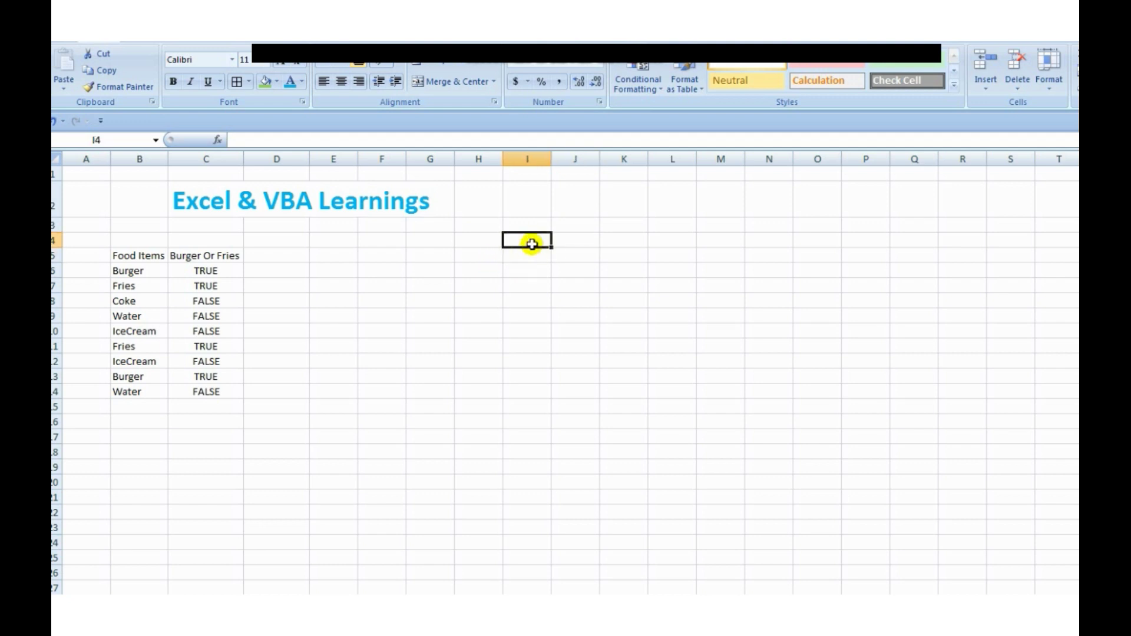
key(Up)
key(Up)
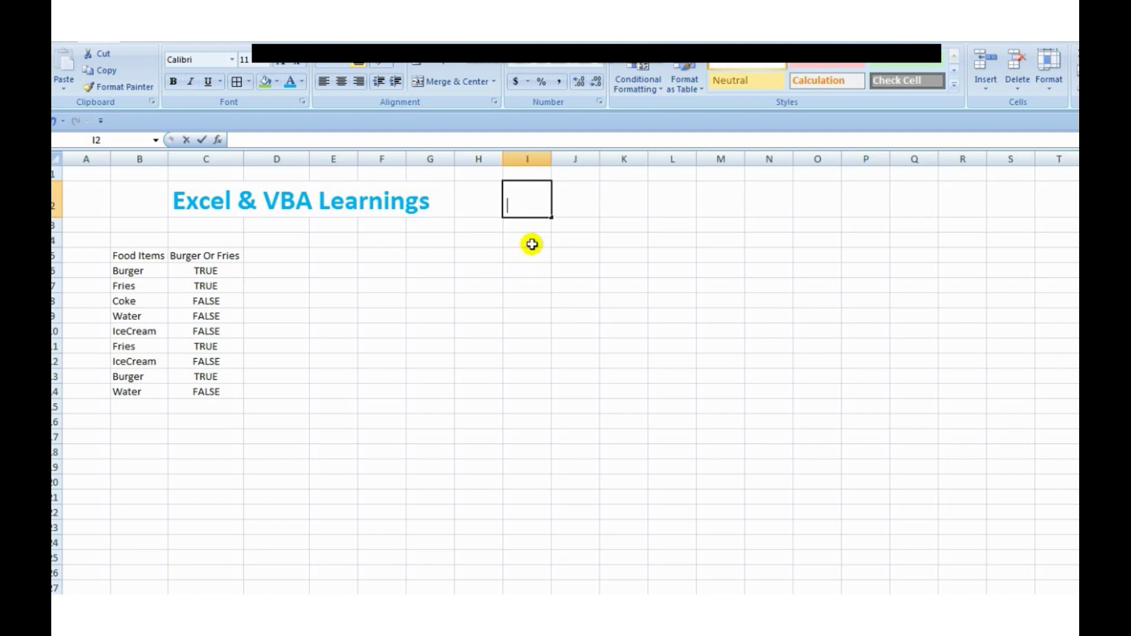
key(F2)
key(Escape)
text(if and or funcation works)
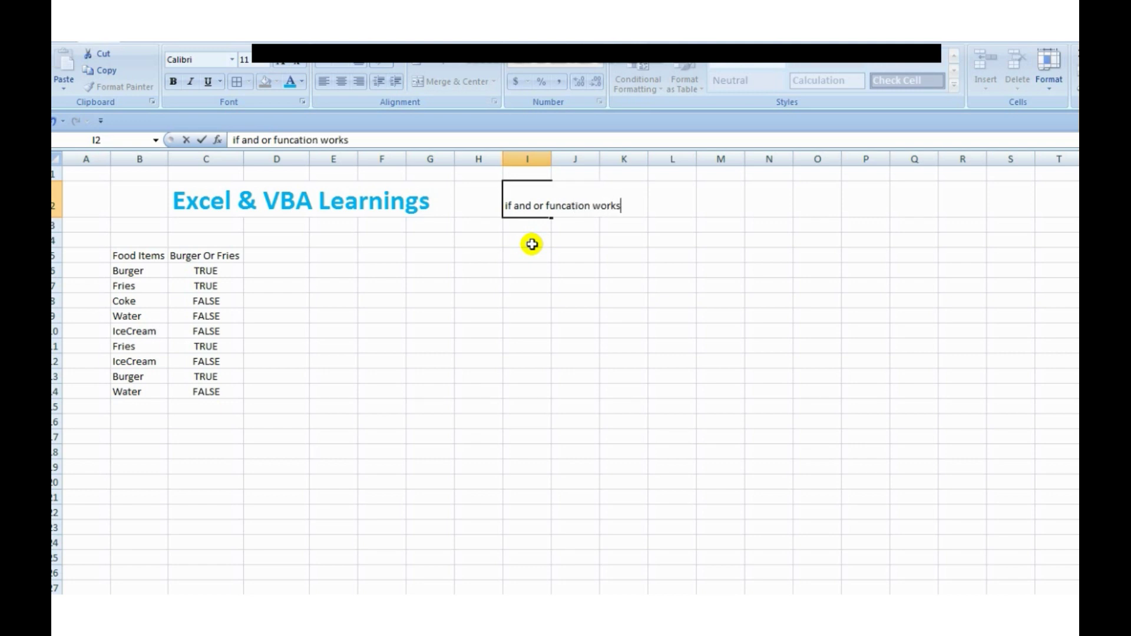
key(Return)
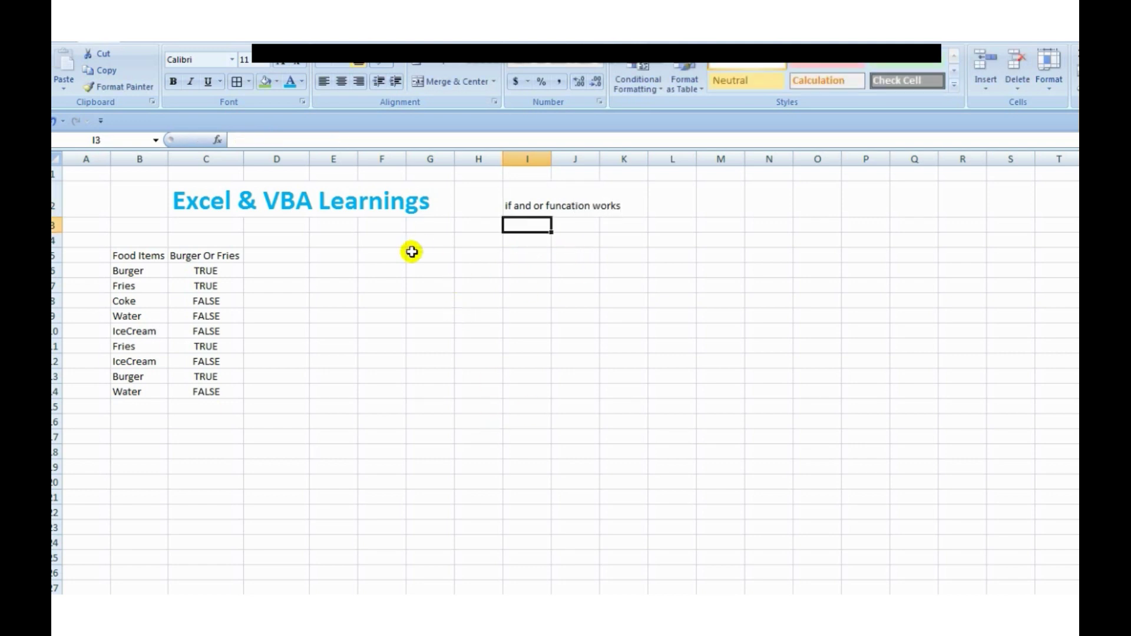
Enter 35 in cell F6 and centre it horizontally
click(380, 272)
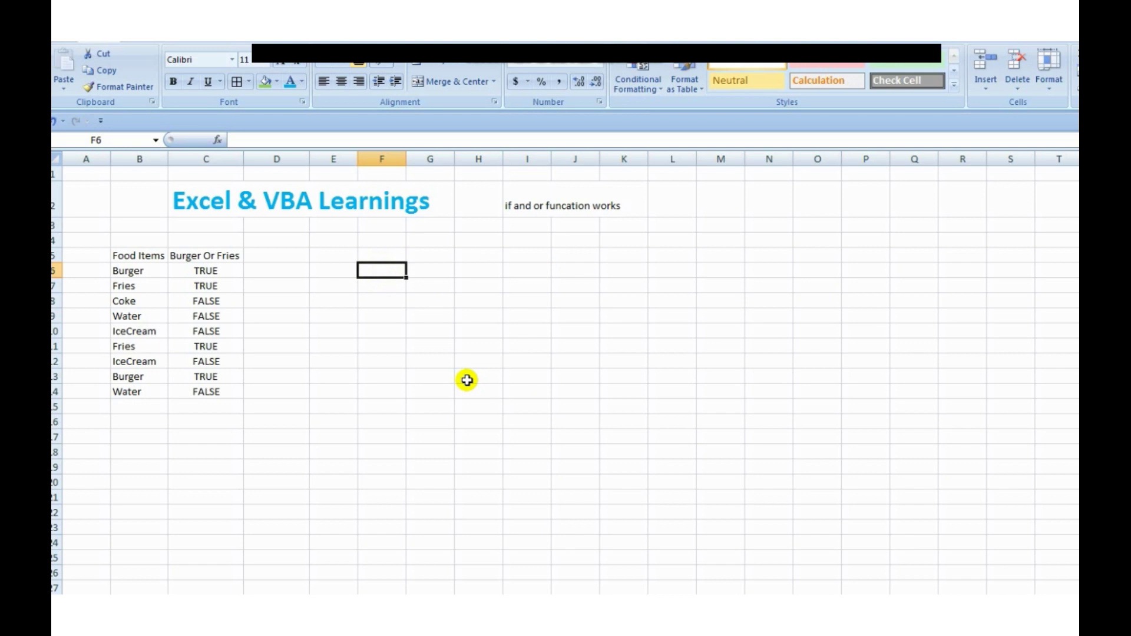
text(35)
key(Tab)
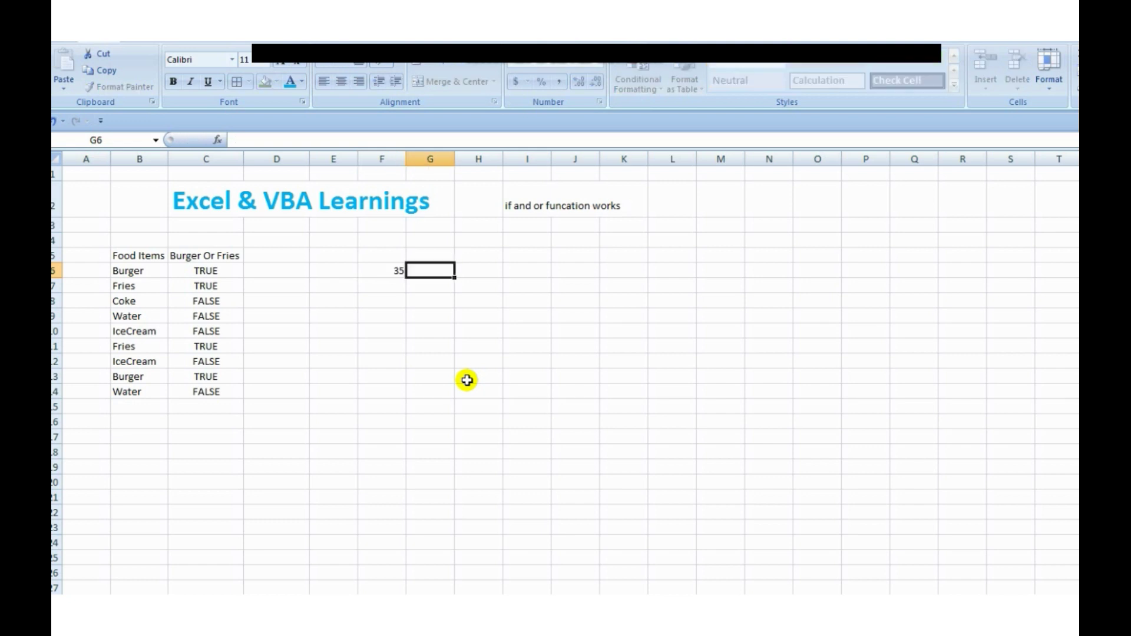
key(Left)
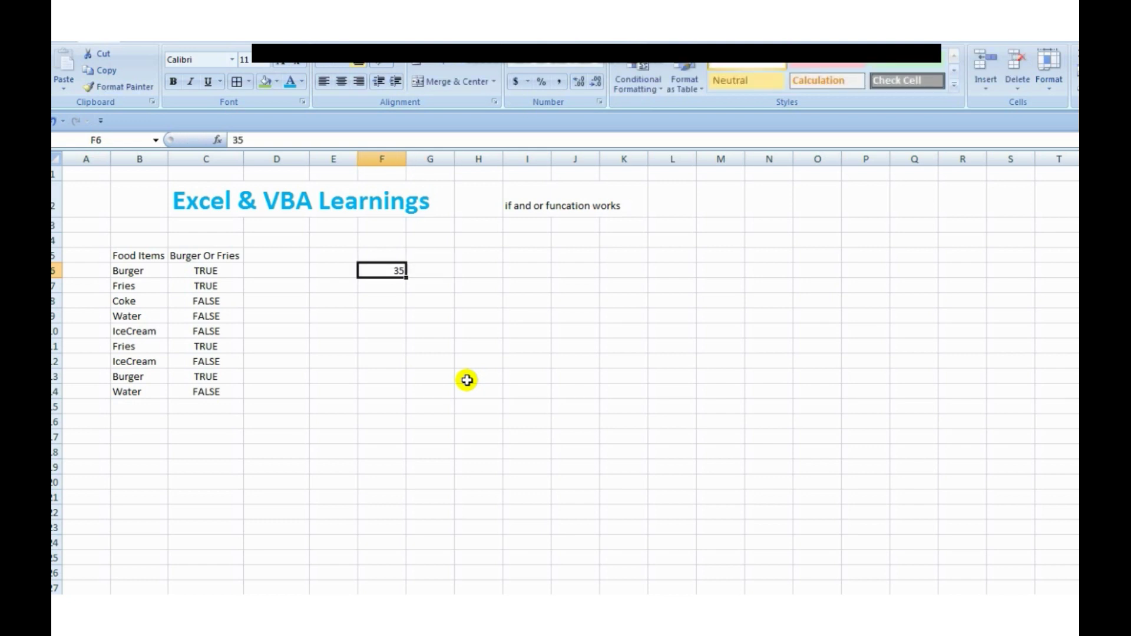
click(118, 139)
click(344, 82)
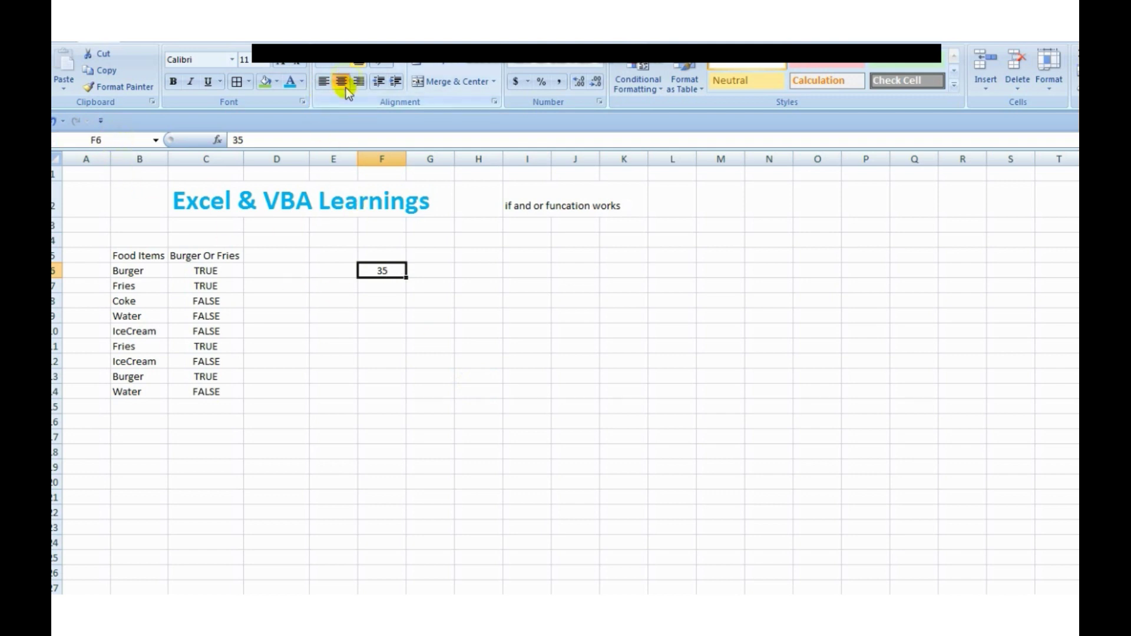
Enter 40 in cell G6 with its content centred horizontally
click(442, 271)
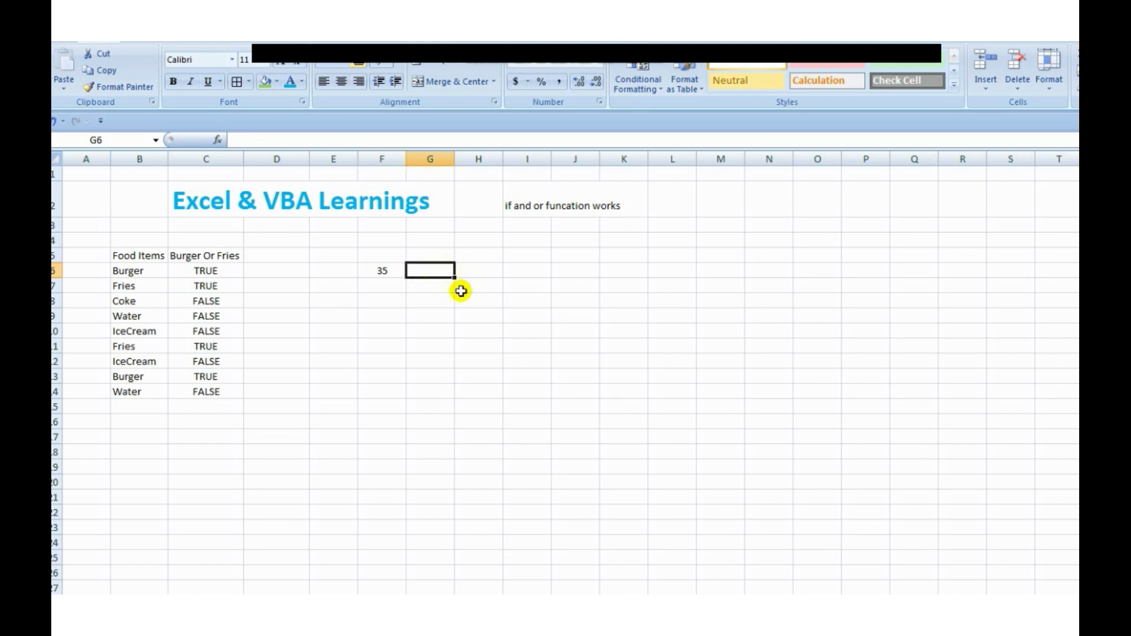
text(35)
key(Right)
key(Left)
click(341, 81)
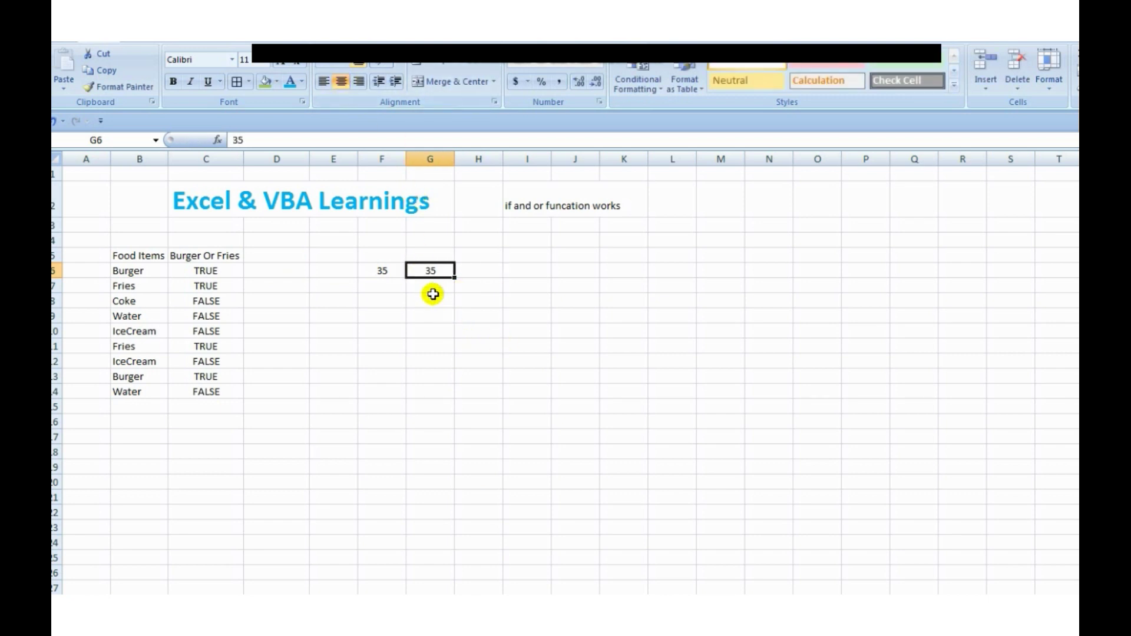
text(40)
key(Right)
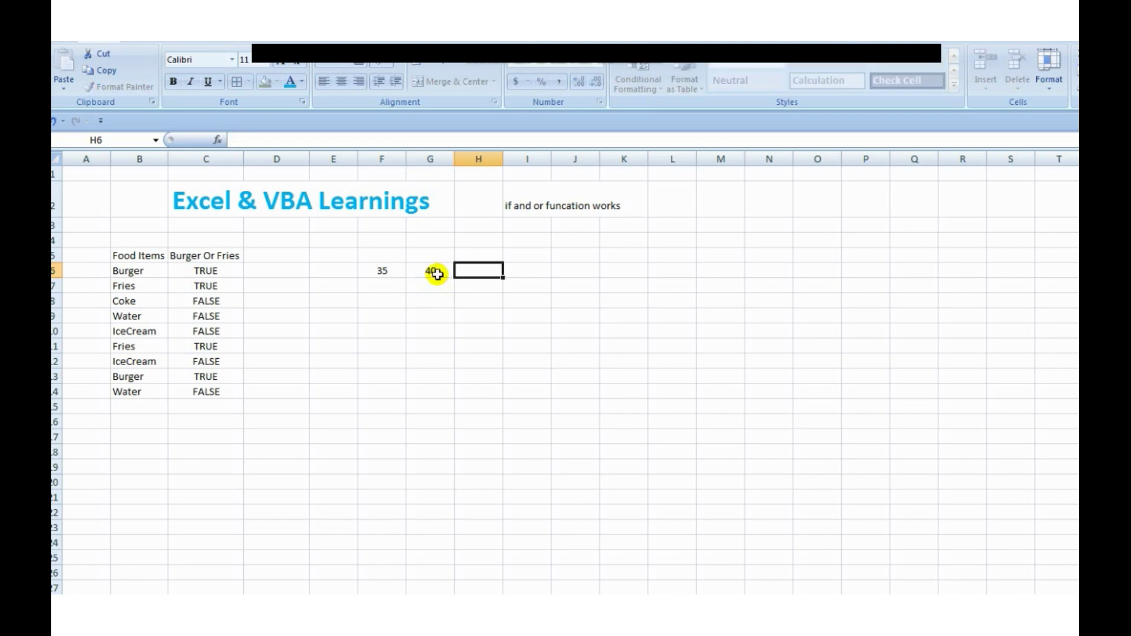
Start an IF formula in F9 whose logical test is OR(F6>35,G6>40)
click(380, 319)
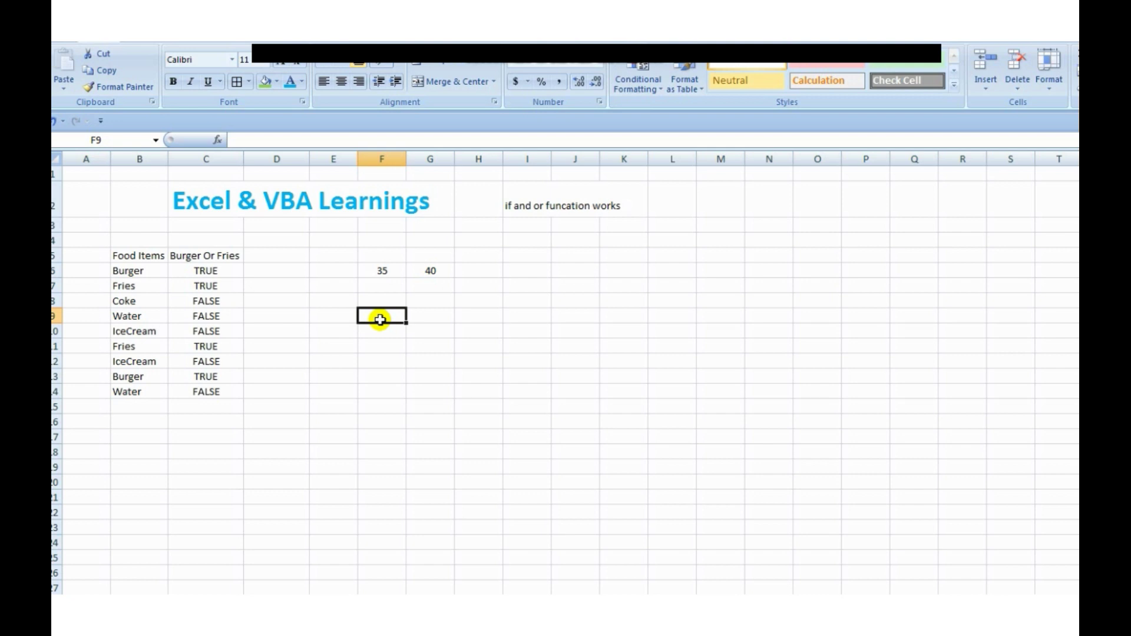
text(=if)
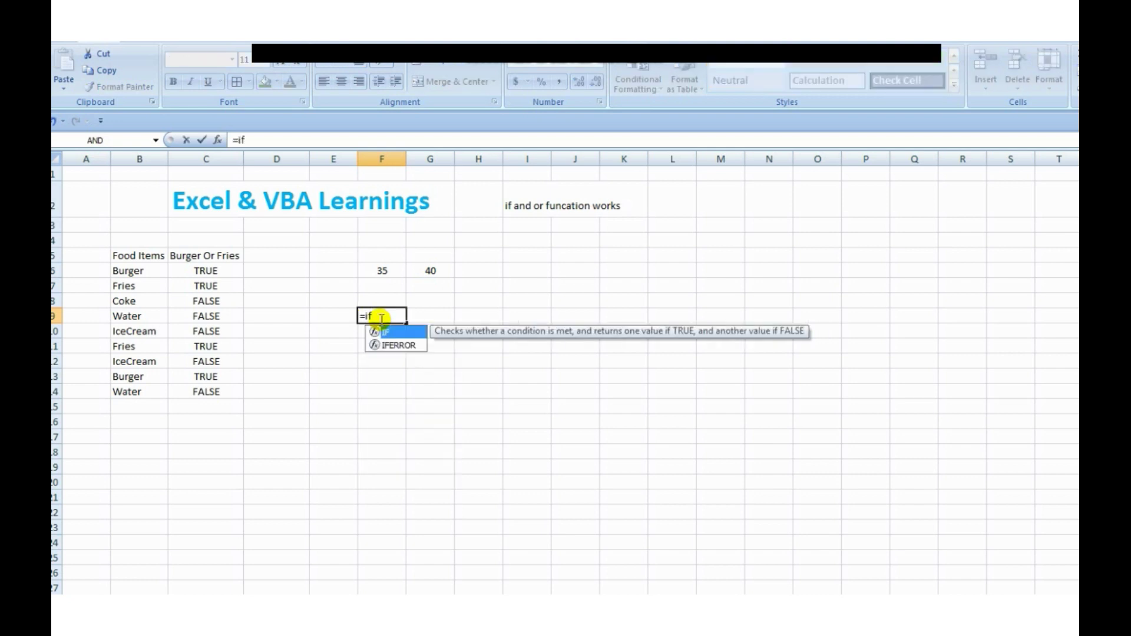
key(Tab)
text(or)
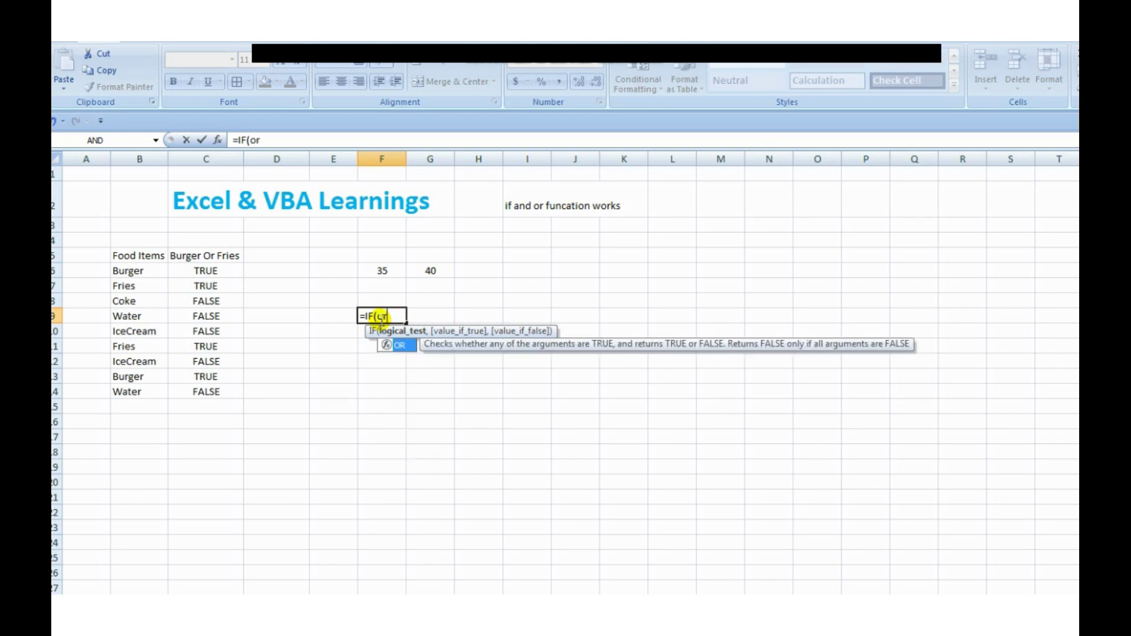
key(Tab)
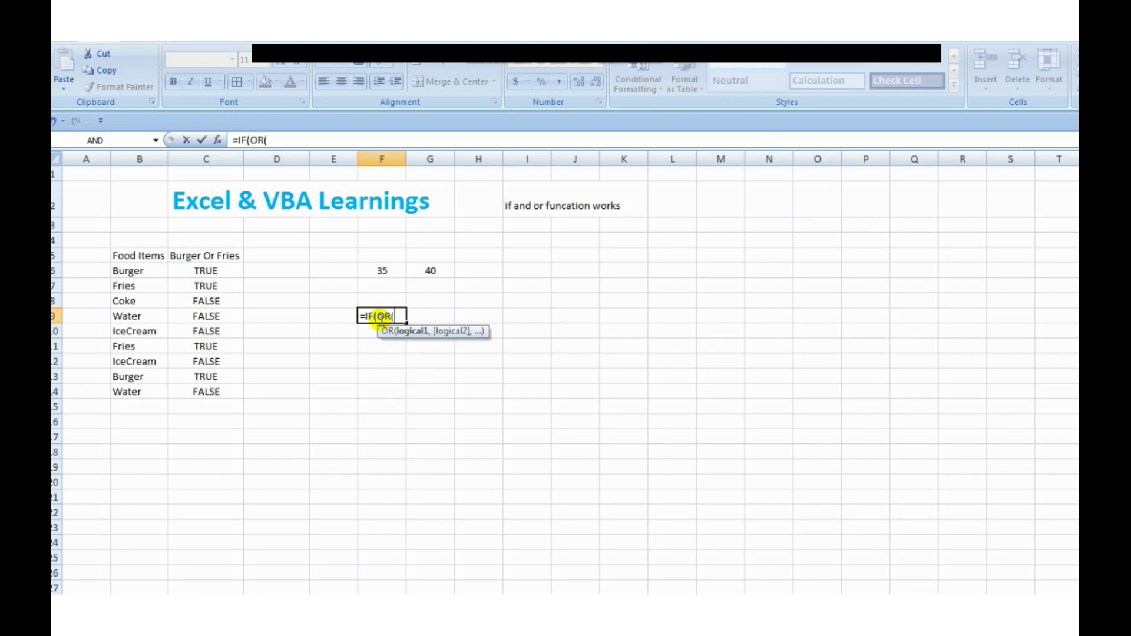
click(382, 272)
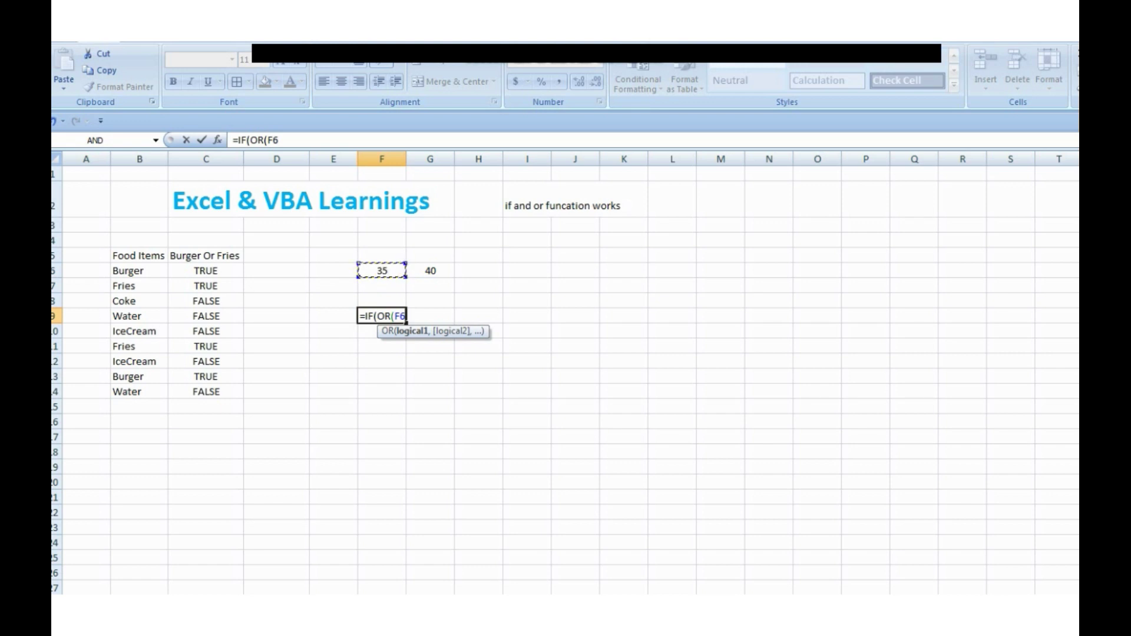
text(>35,)
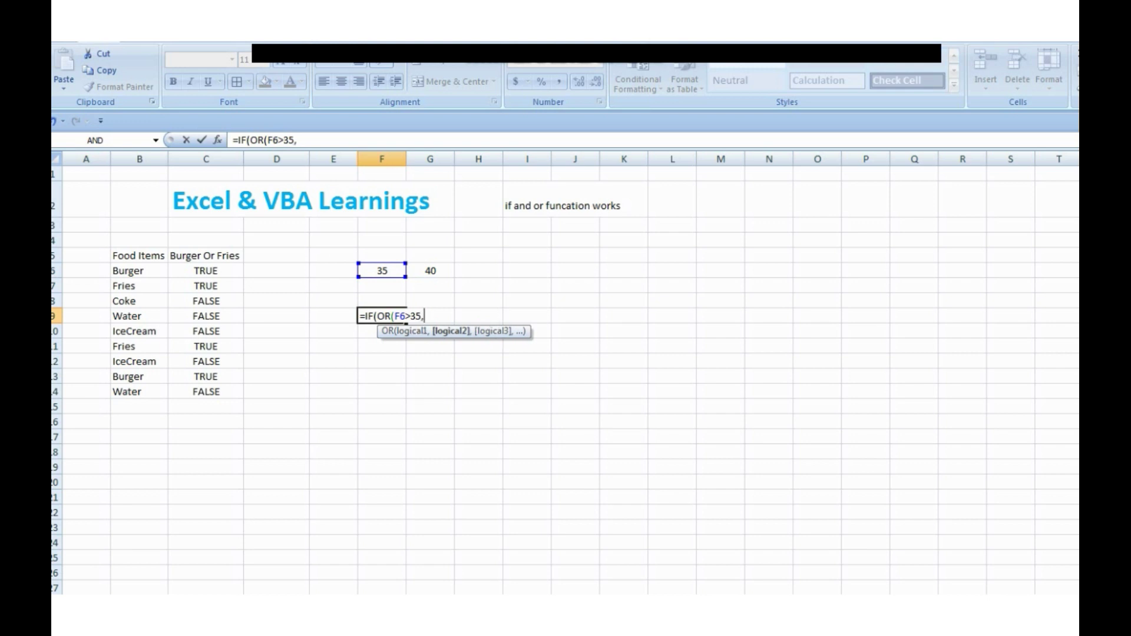
click(435, 271)
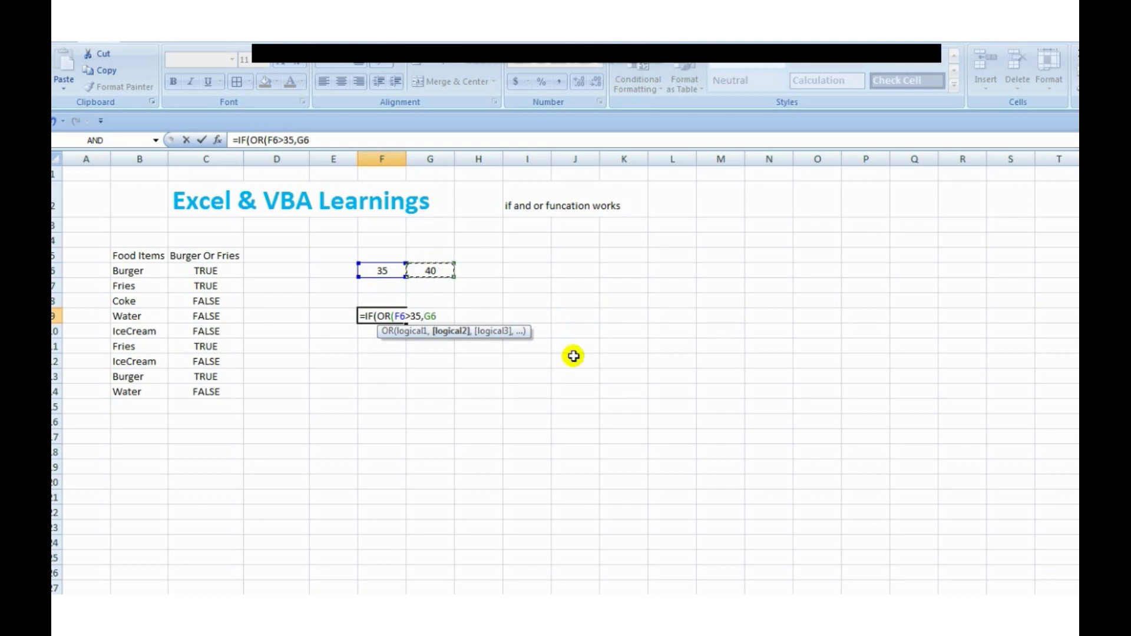
text(>40))
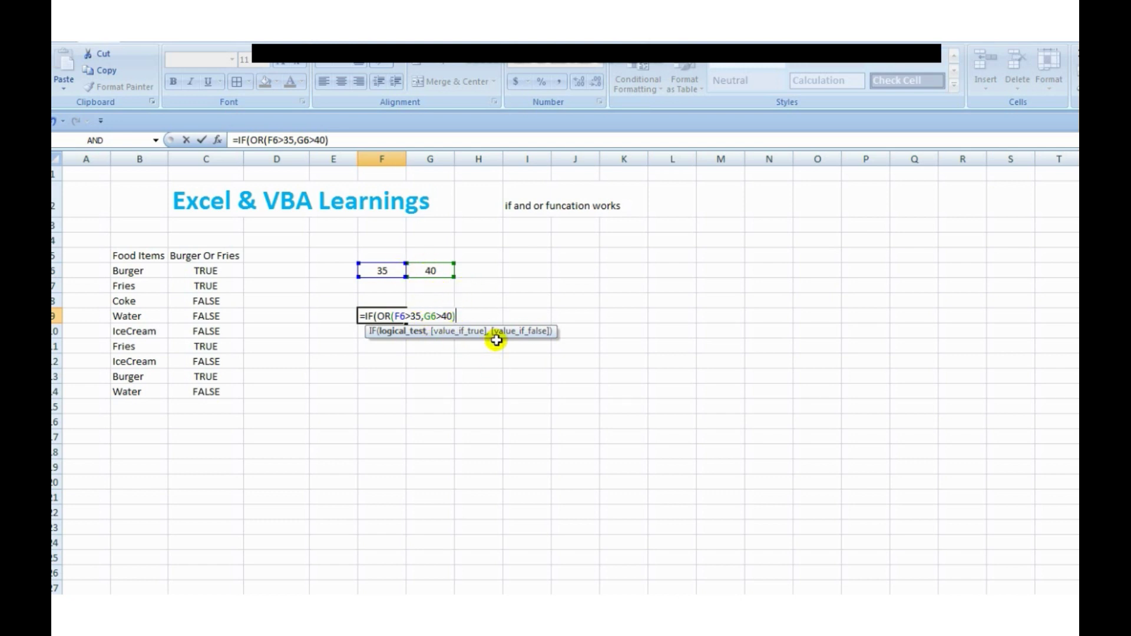
Complete the F9 formula to return "Pass" when the test is true and "Fail" when false, and reselect the cell
text(,)
text("Pass)
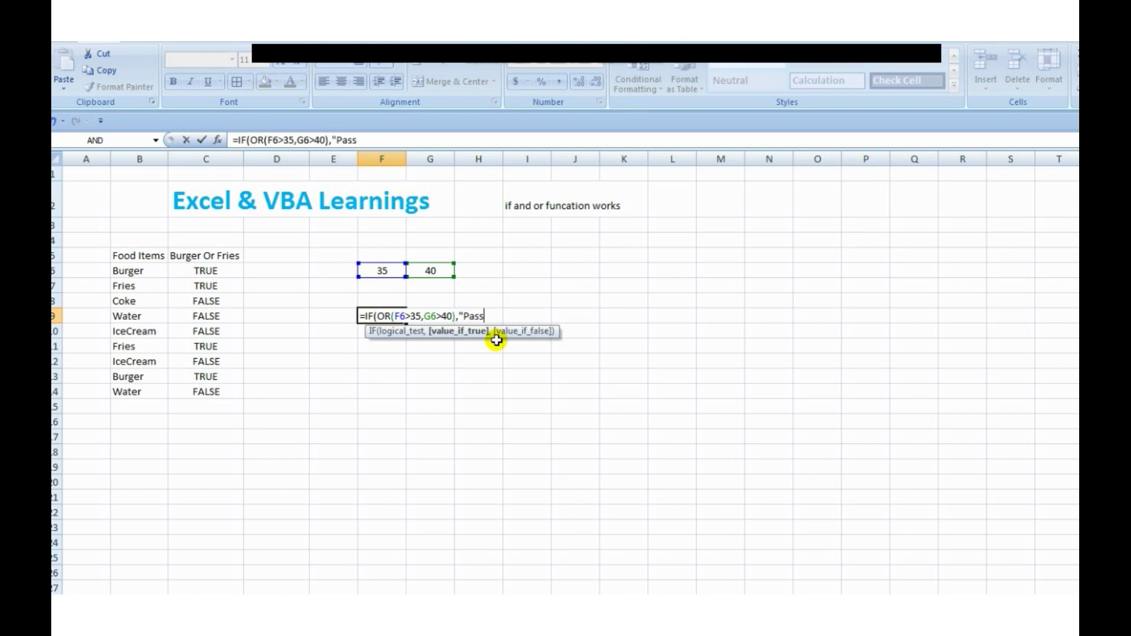
text(",E)
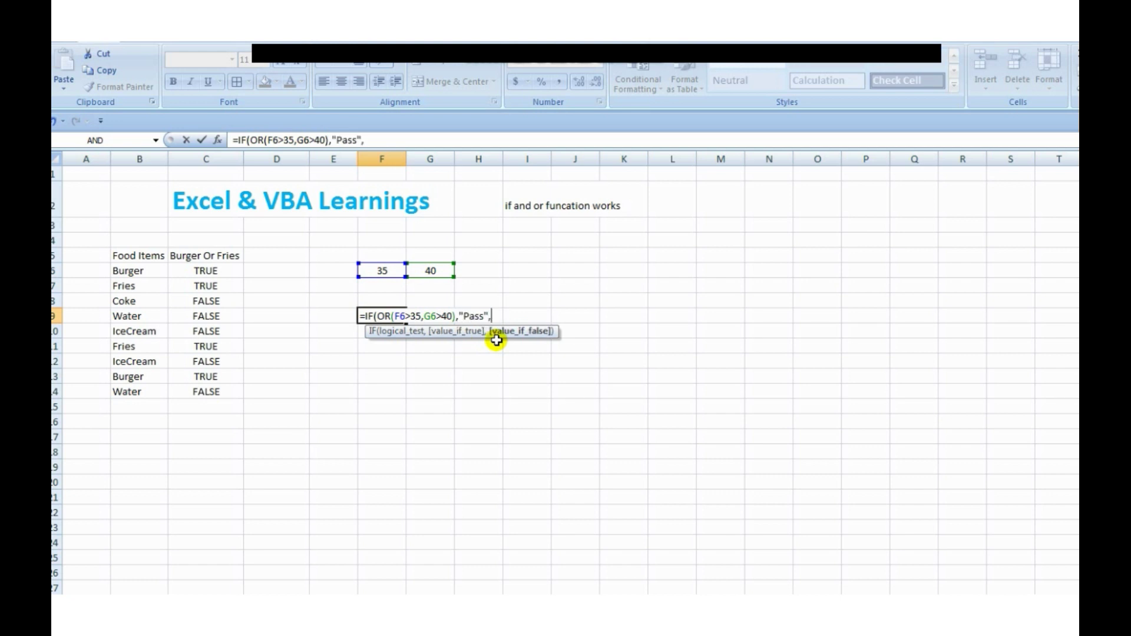
key(BackSpace)
text("Fail"))
key(Return)
key(Up)
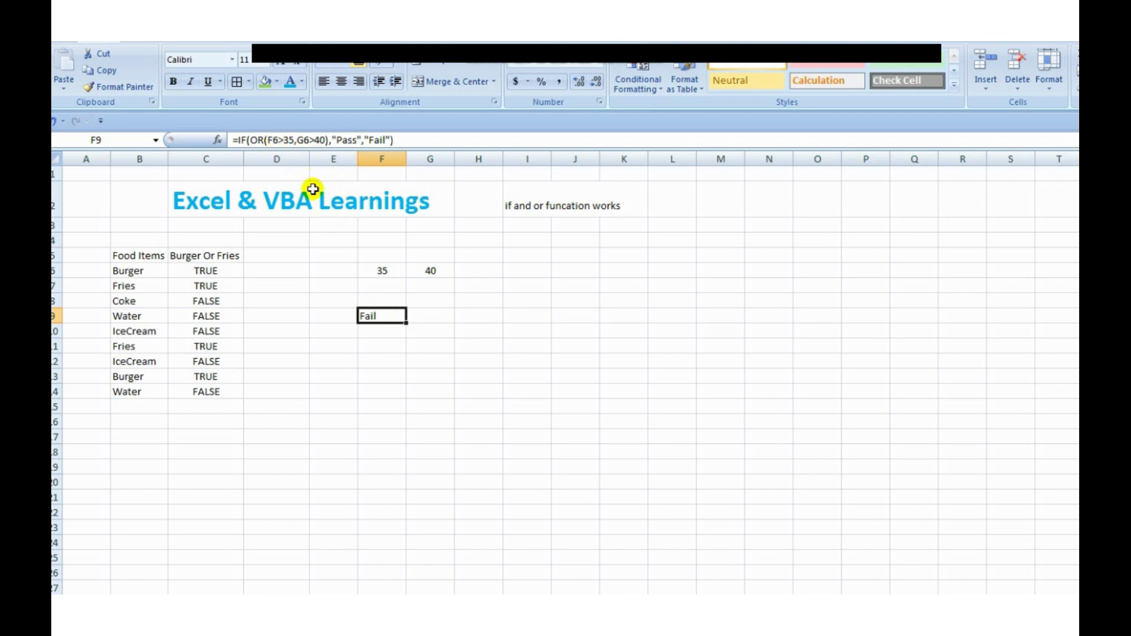
Check the two input values in F6 and G6 against the formula's conditions, and change F6 to 37
click(384, 273)
drag(383, 273, 429, 271)
click(429, 271)
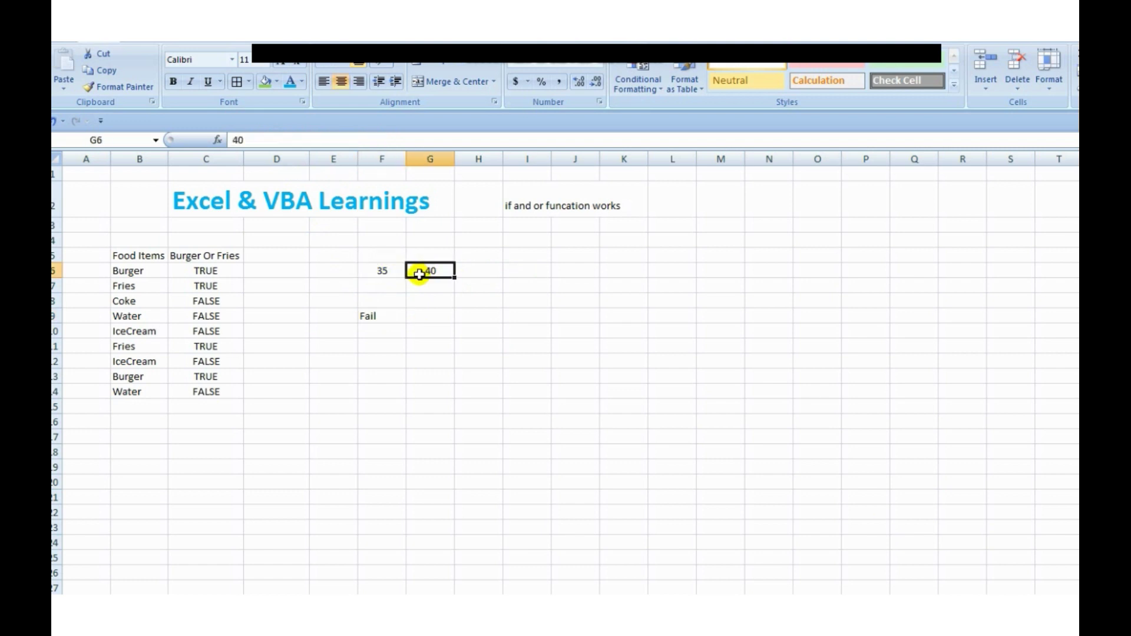
click(384, 273)
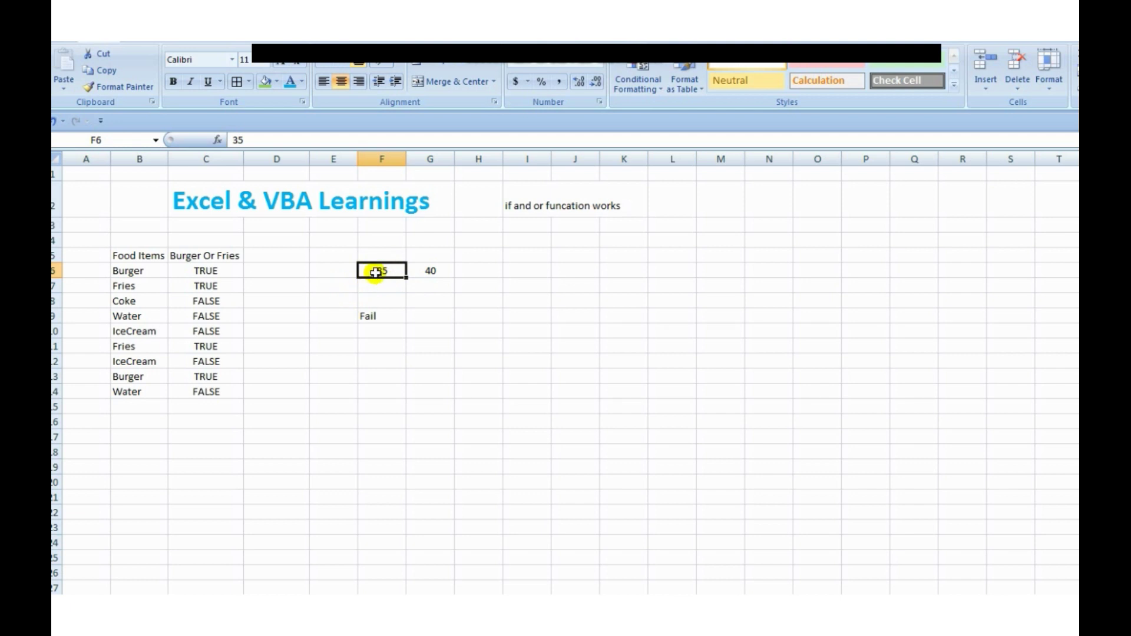
click(419, 284)
click(421, 271)
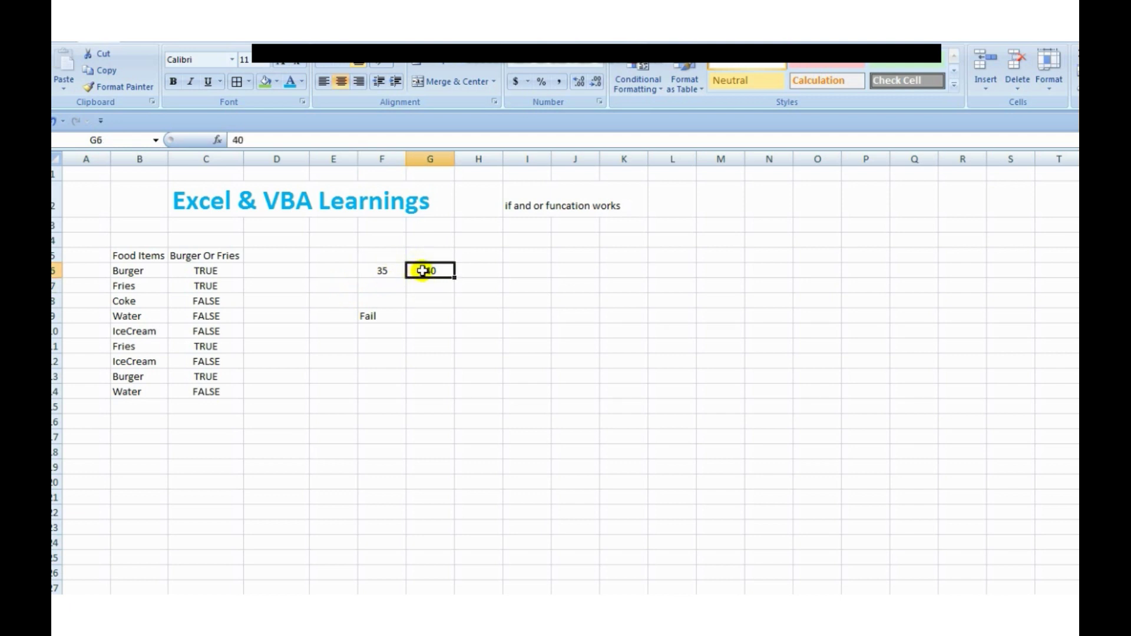
click(376, 269)
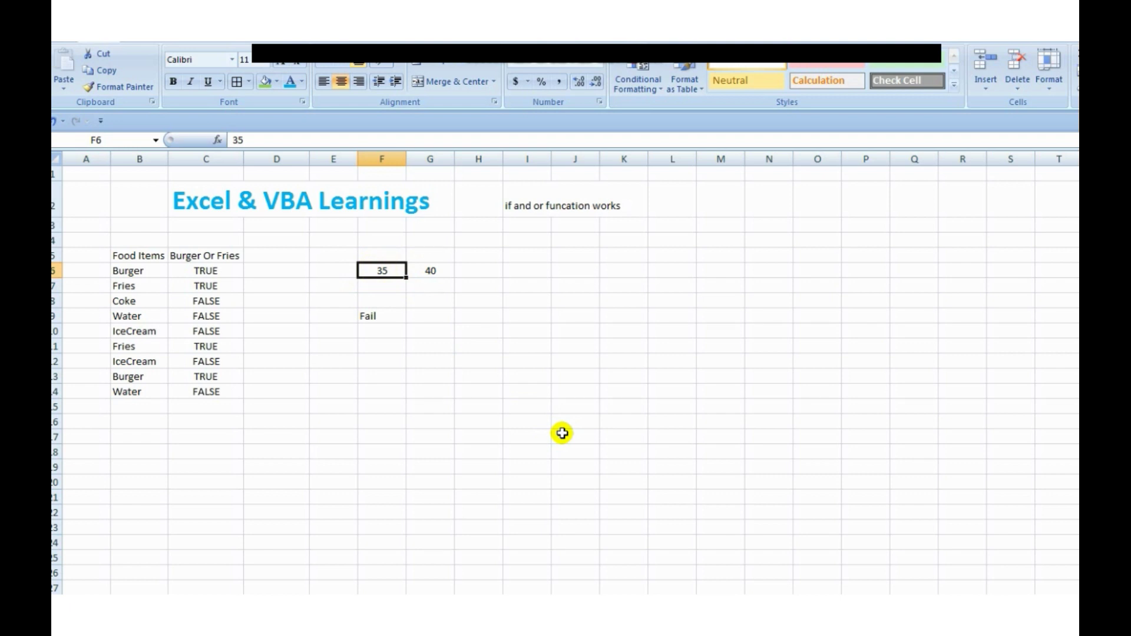
text(37)
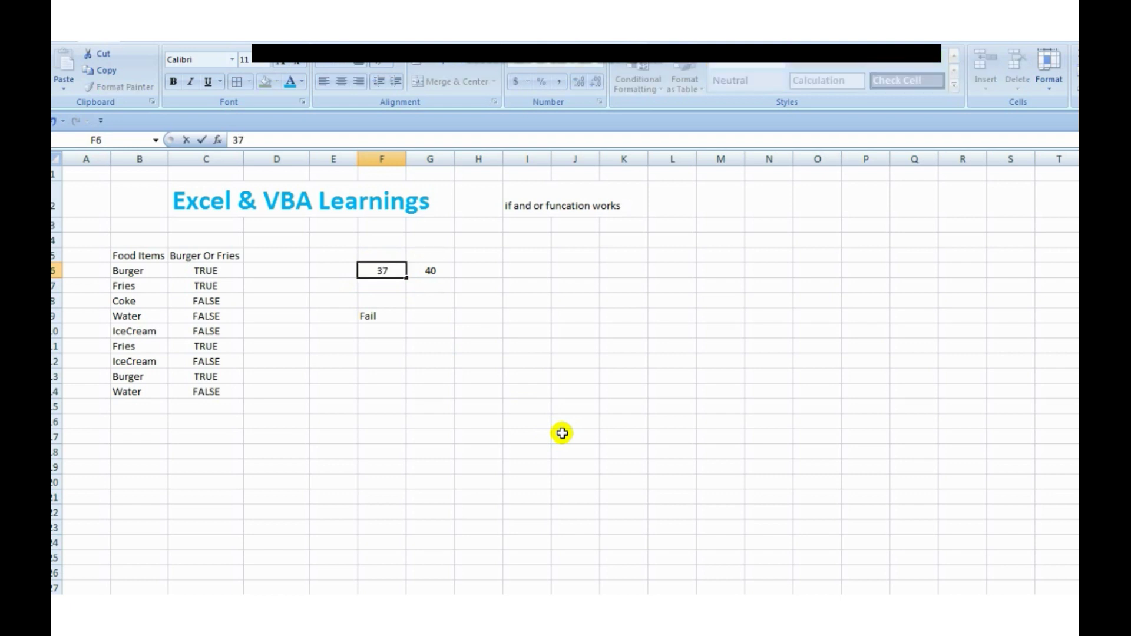
key(Return)
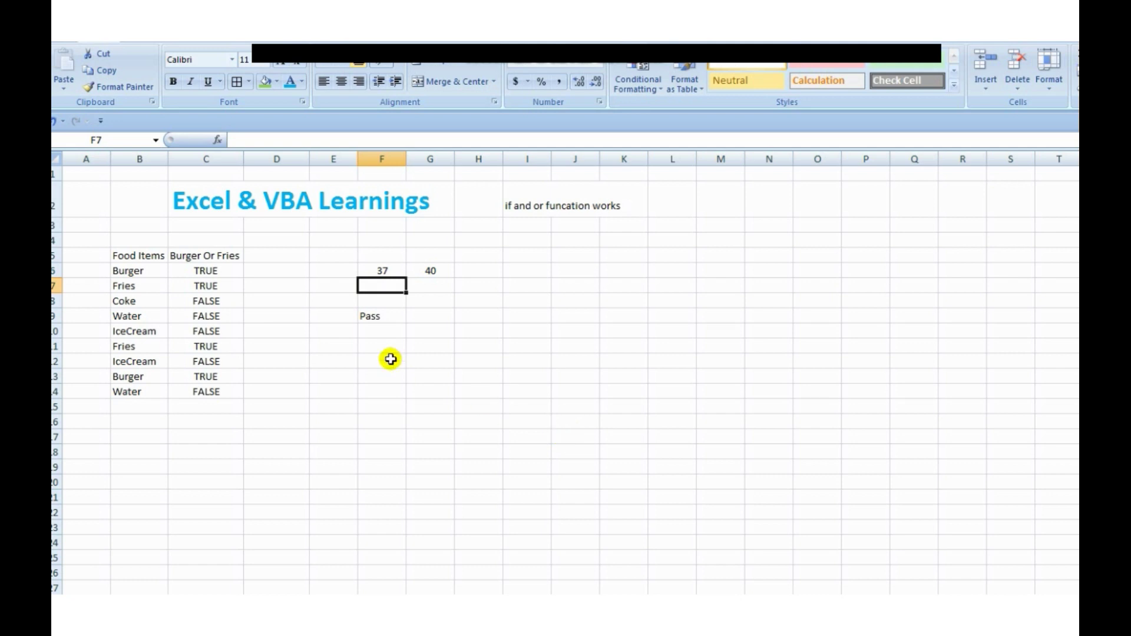
Compare the result and formula in F9 with the values in F6 and G6
click(377, 316)
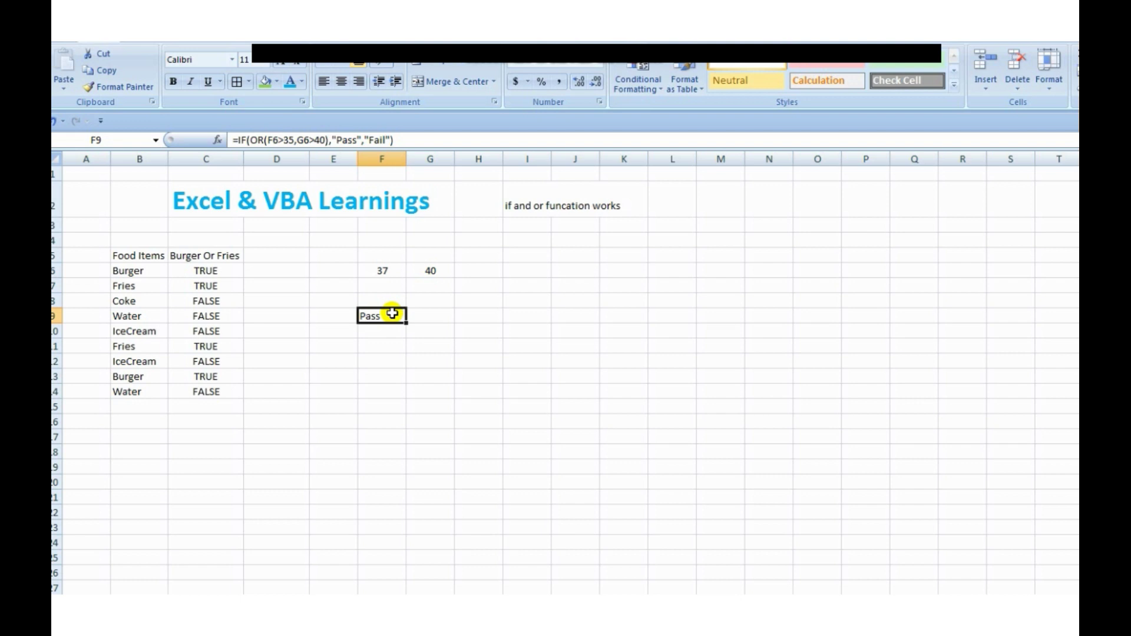
click(384, 273)
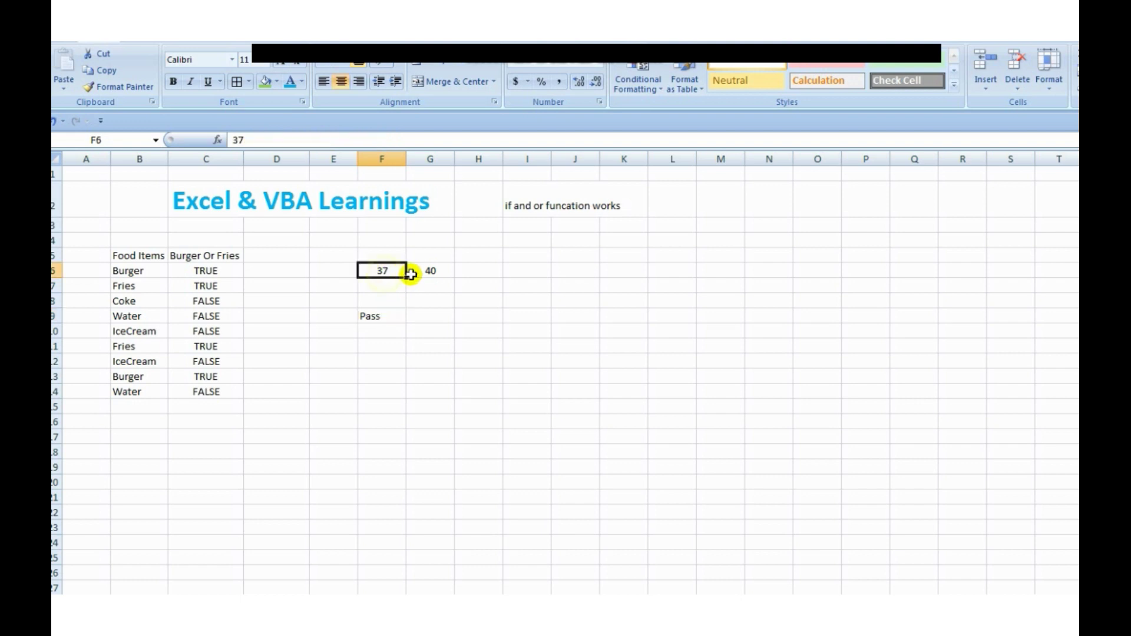
click(426, 278)
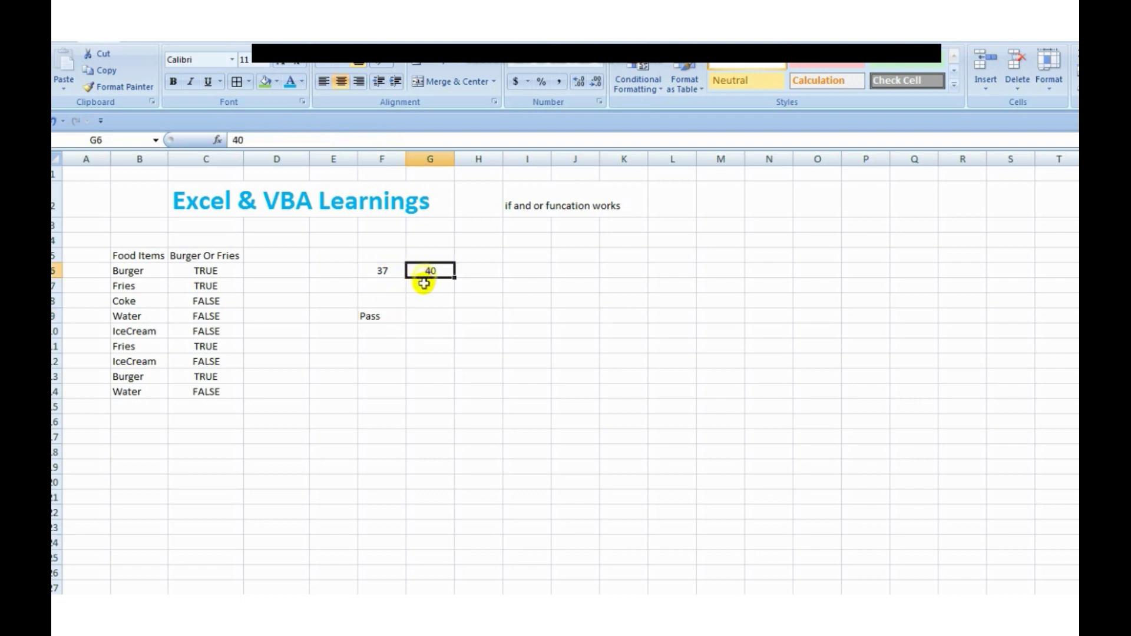
click(378, 319)
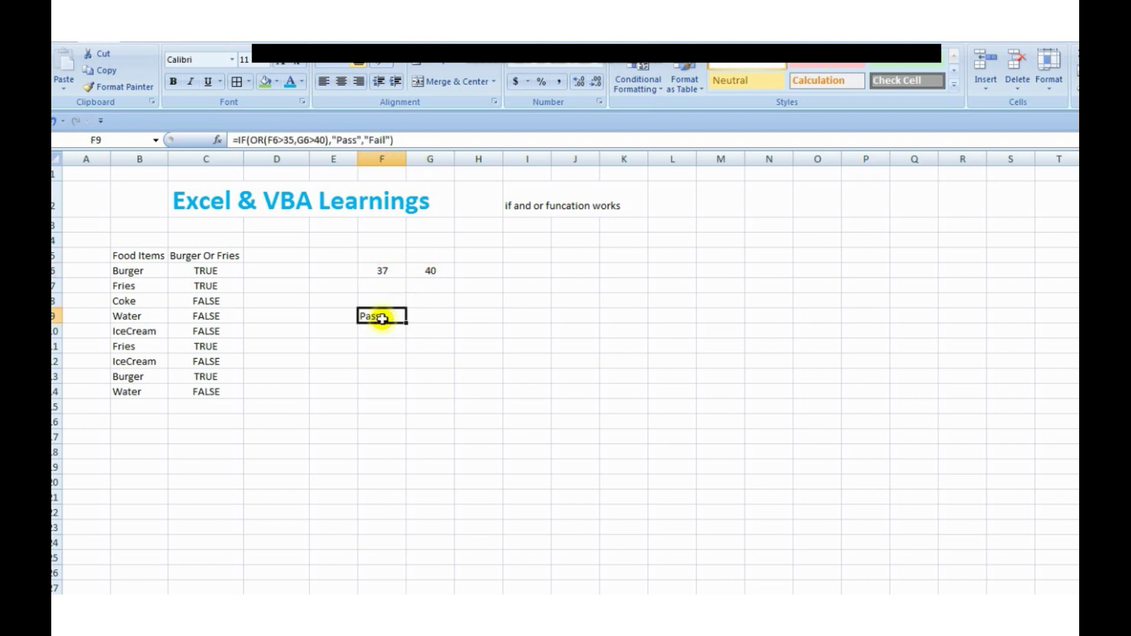
click(385, 273)
click(377, 318)
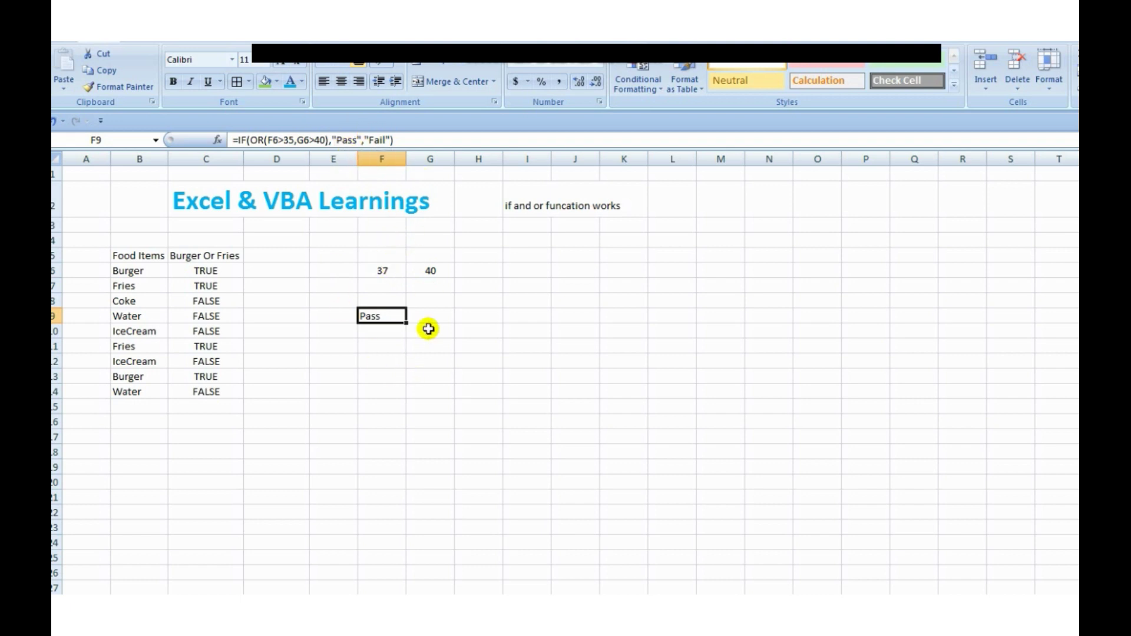
Change the input value in F6 to 31 and reselect the cell
click(392, 271)
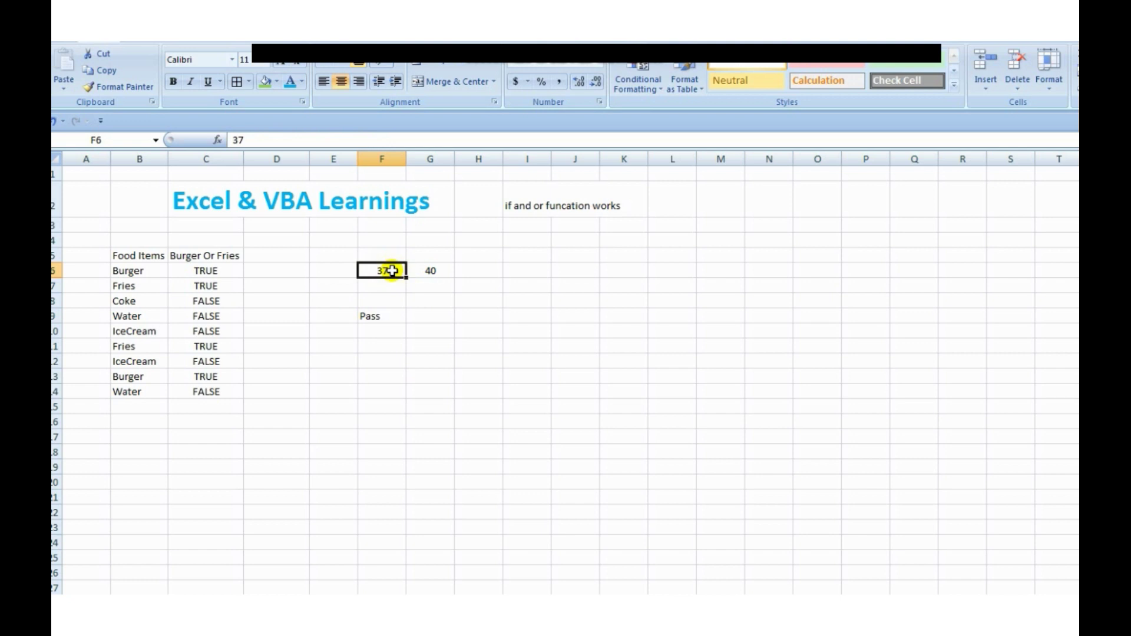
text(3)
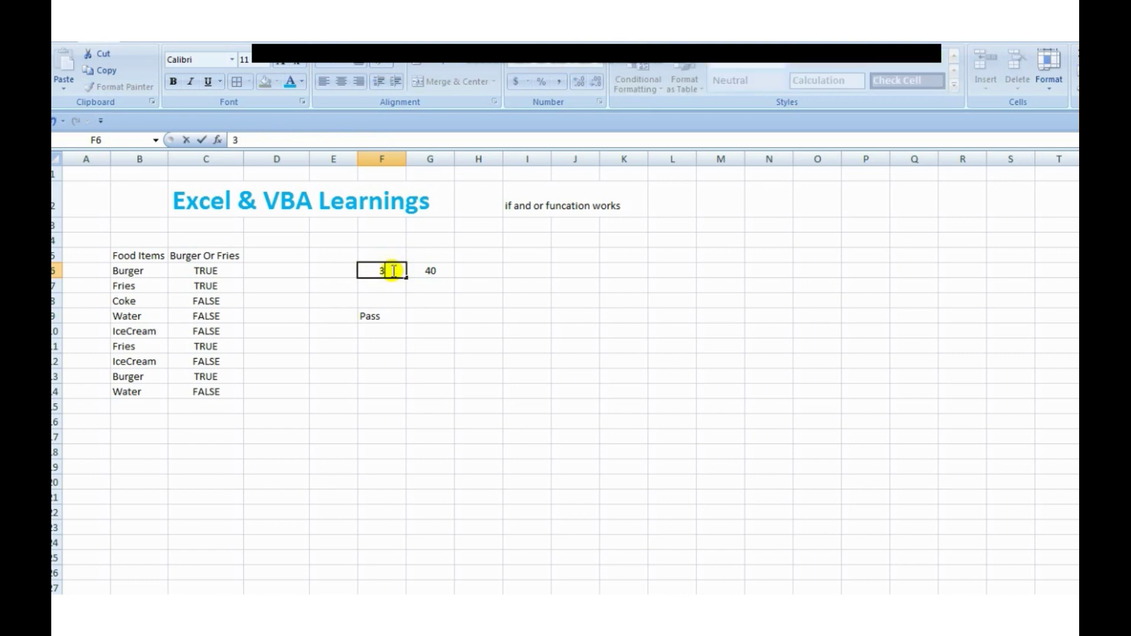
text(1)
key(Tab)
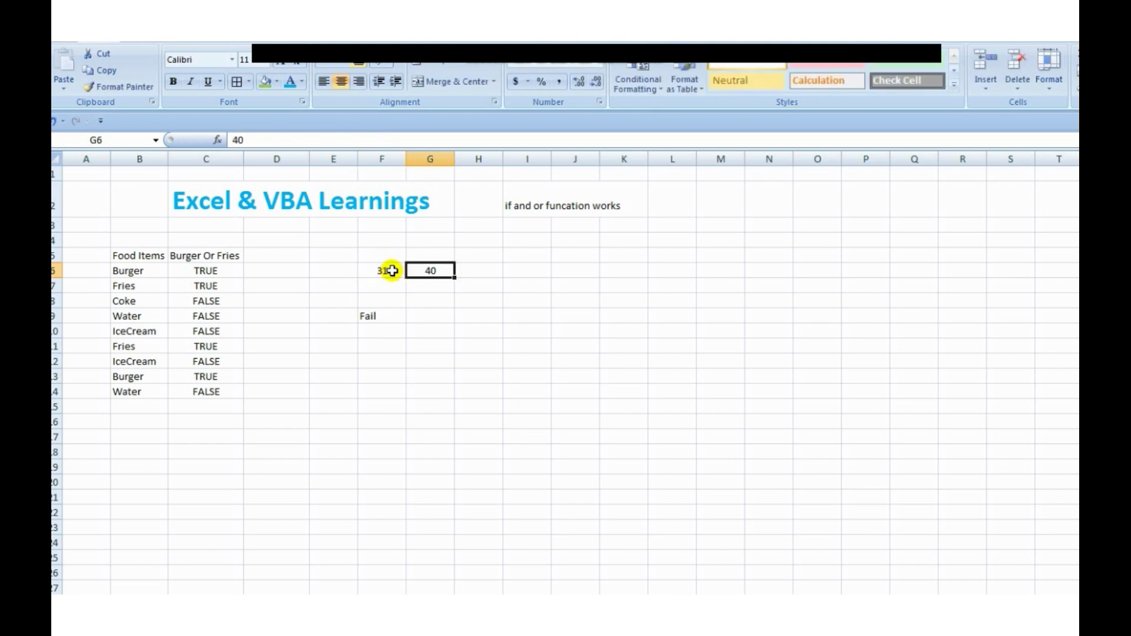
click(392, 271)
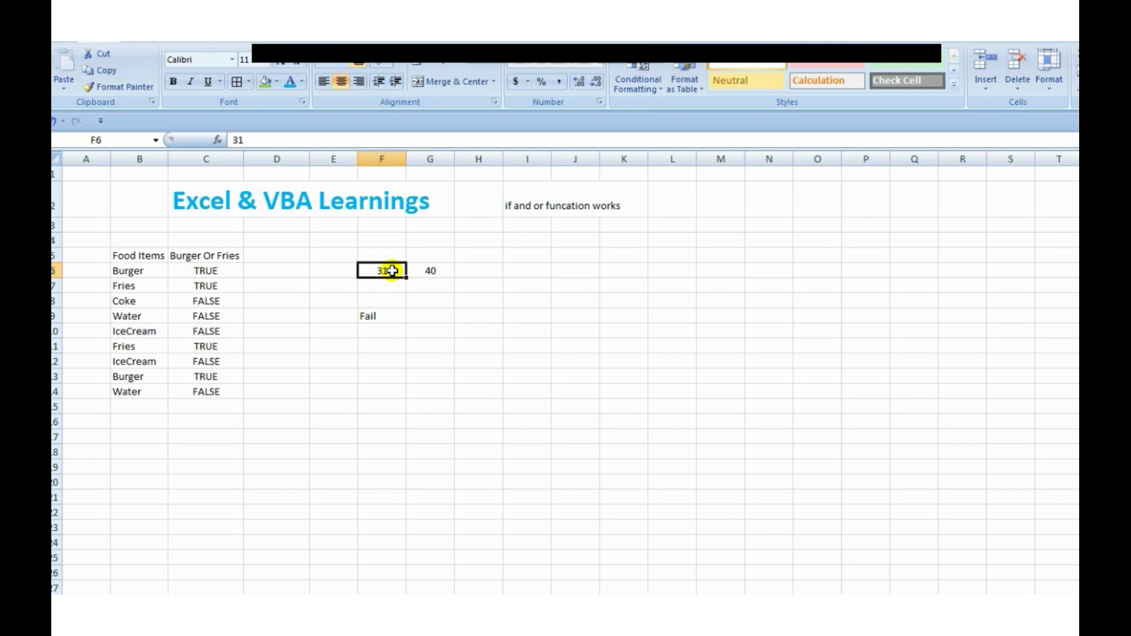
Change the input value in G6 to 41 and reselect the cell
click(429, 272)
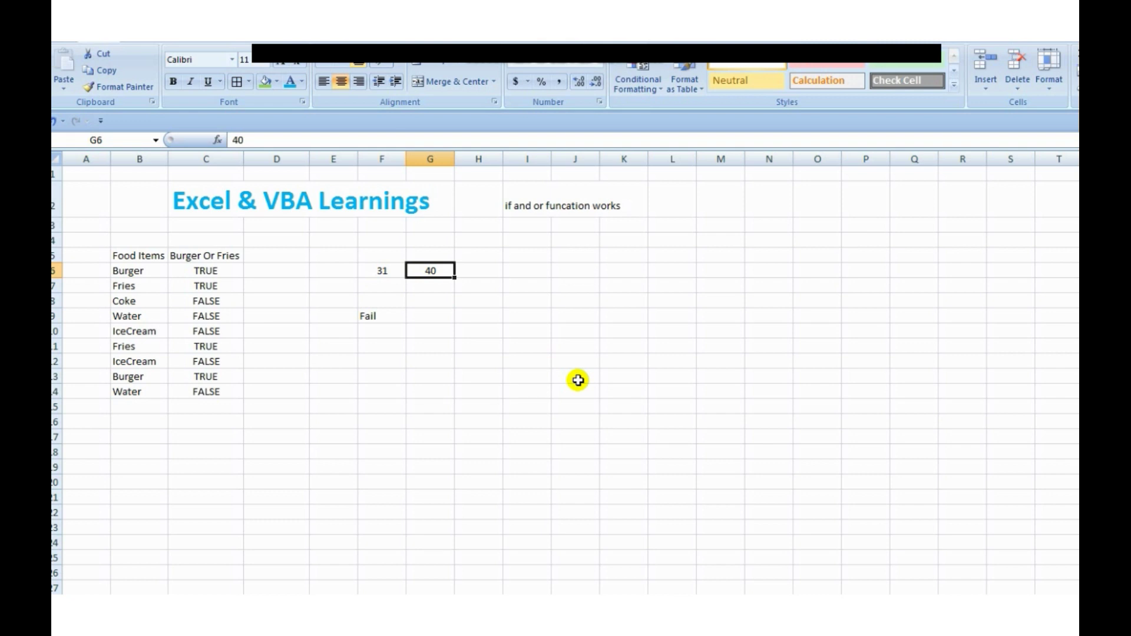
text(41)
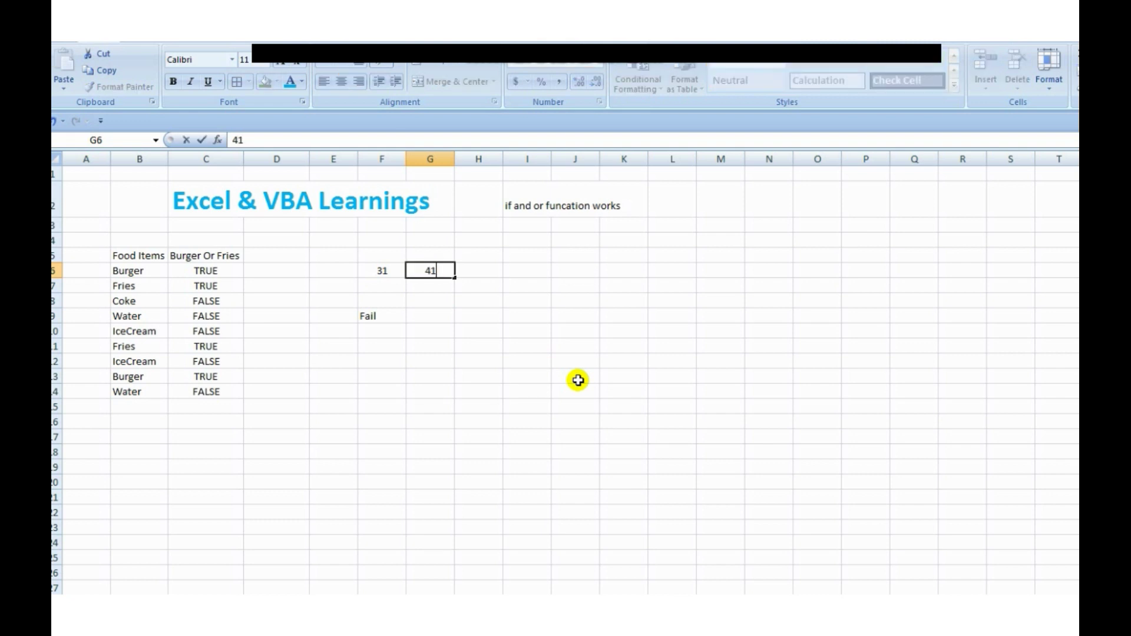
key(Return)
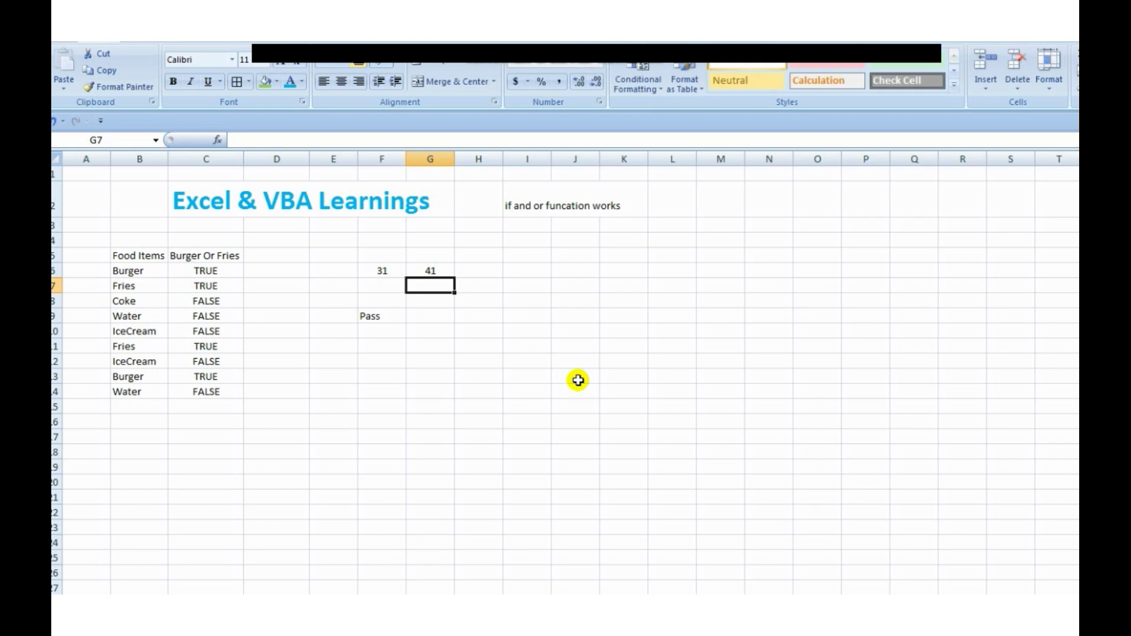
click(429, 273)
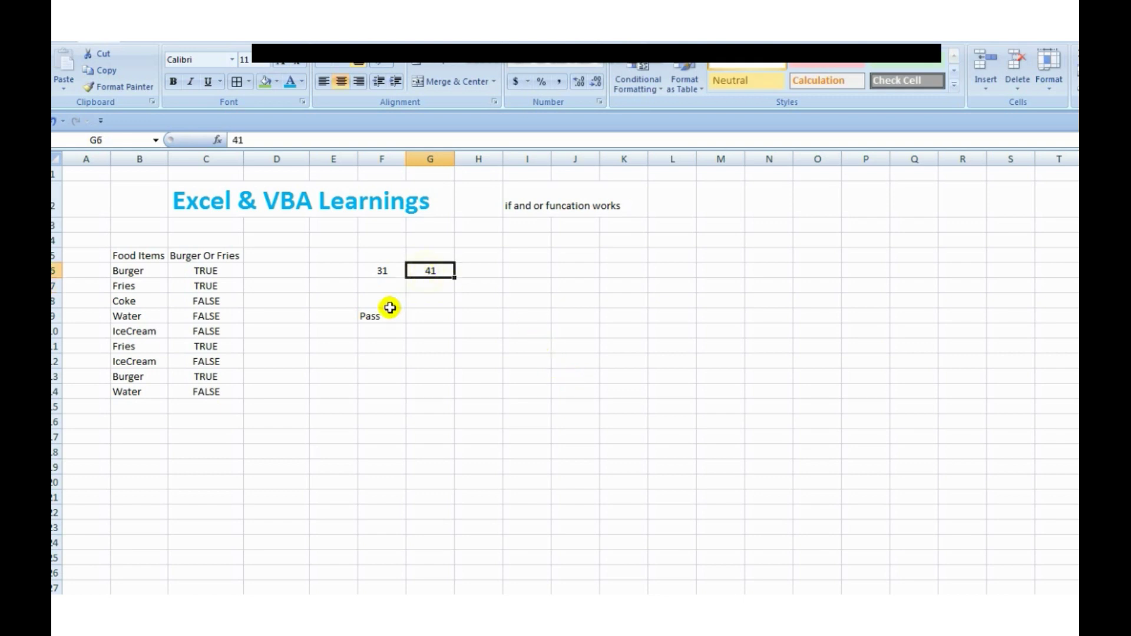
Check the F9 formula and its result against the input values in F6 and G6
click(386, 310)
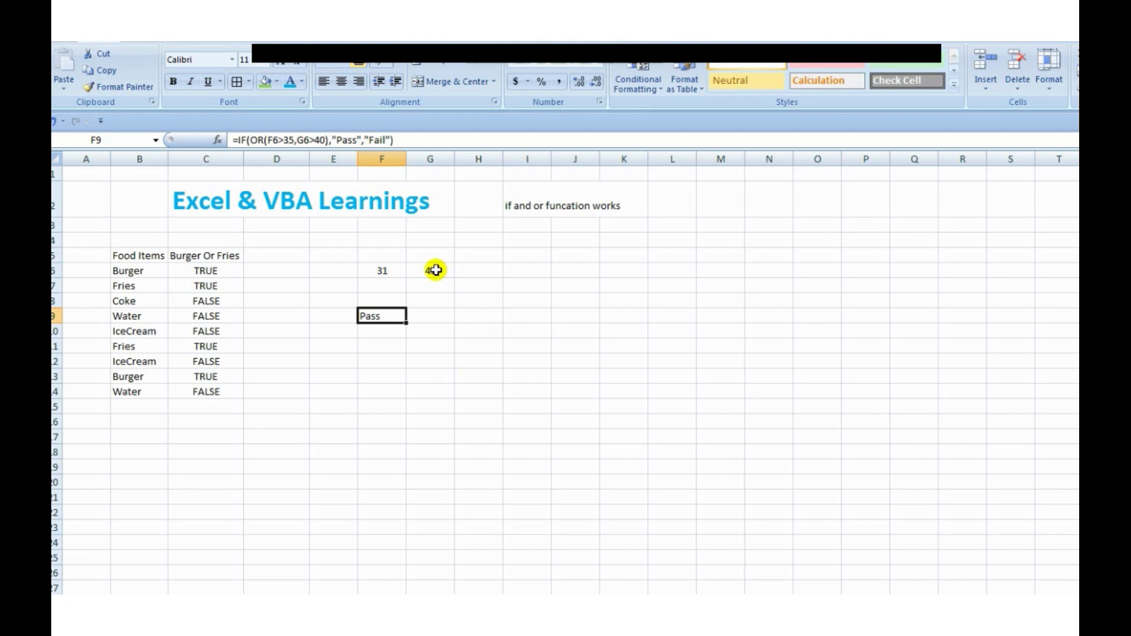
click(393, 271)
click(433, 269)
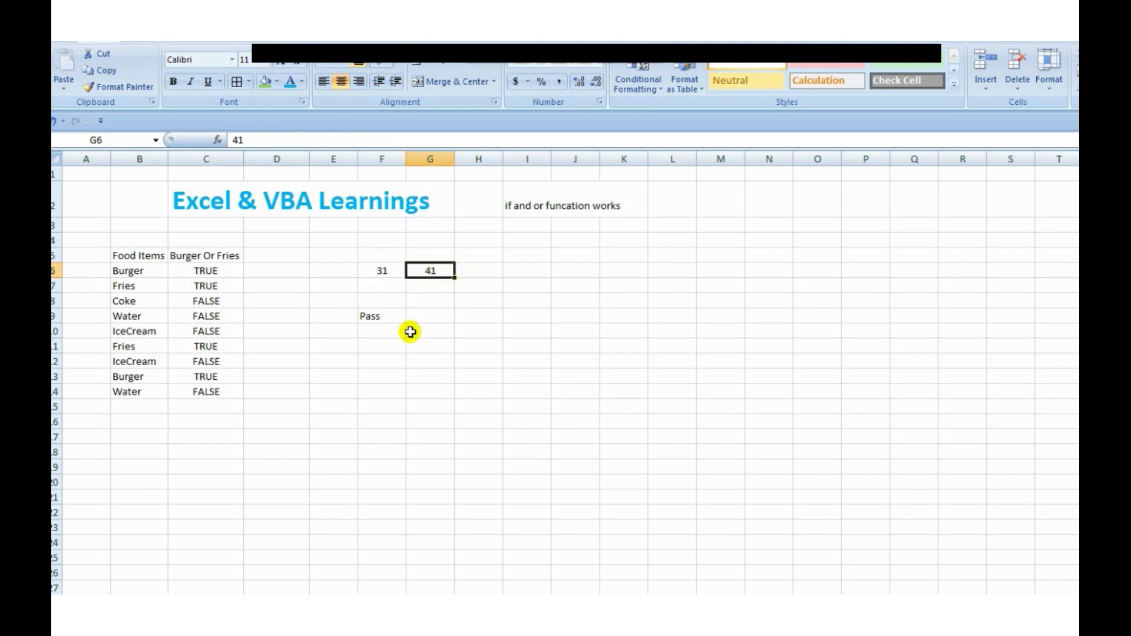
click(384, 317)
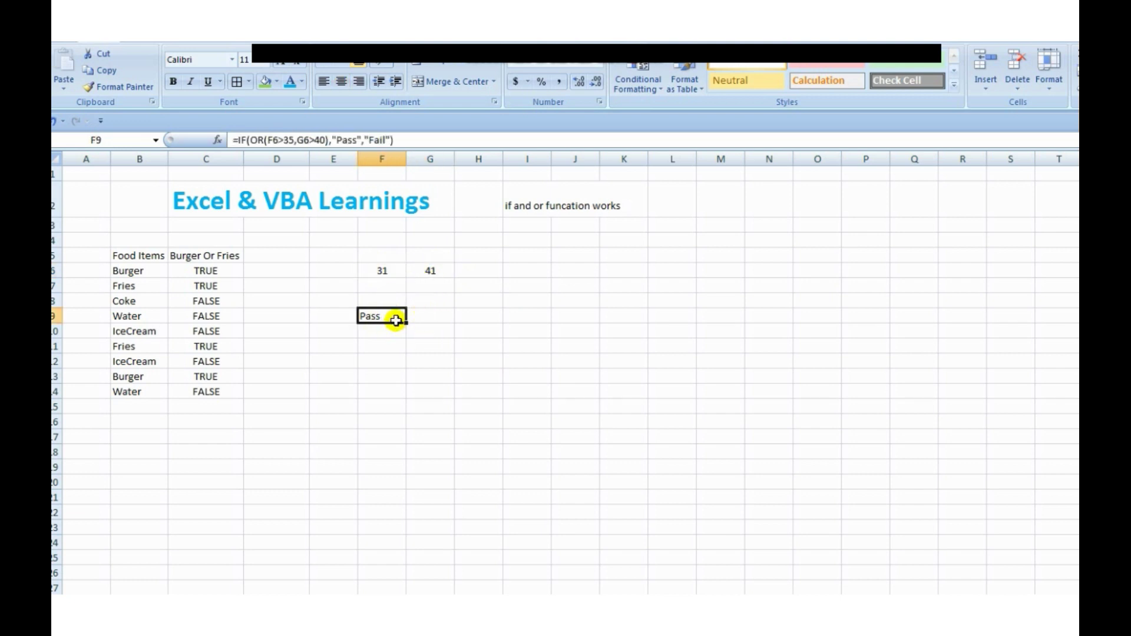
Set F6 to 35 and G6 to 40 to test the formula at both threshold values
click(380, 272)
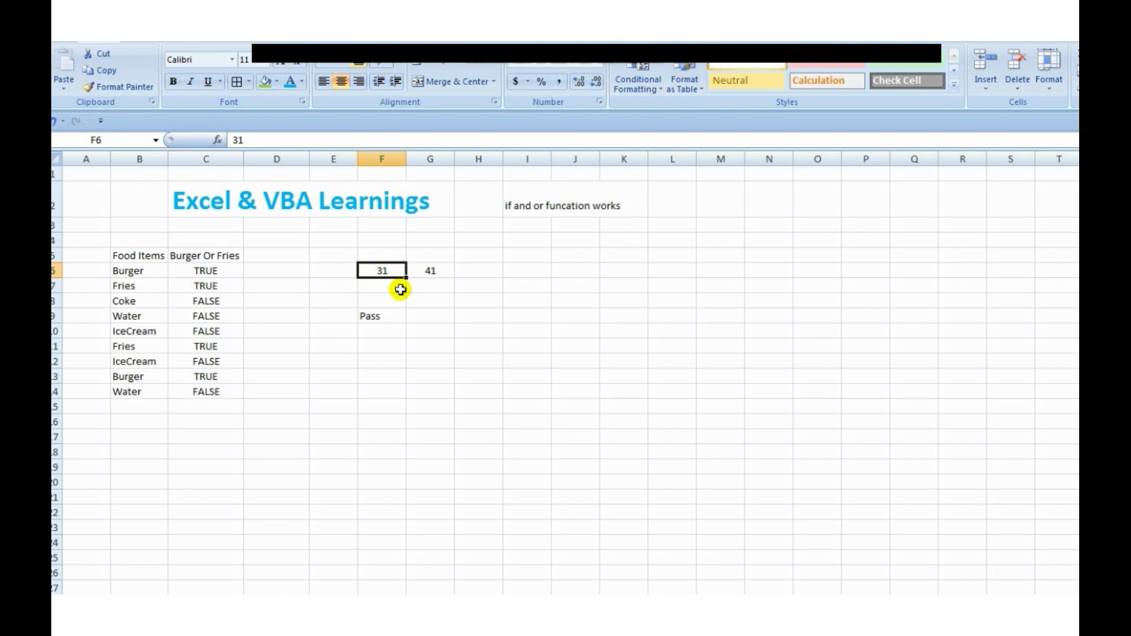
text(35)
key(Return)
key(Up)
key(Right)
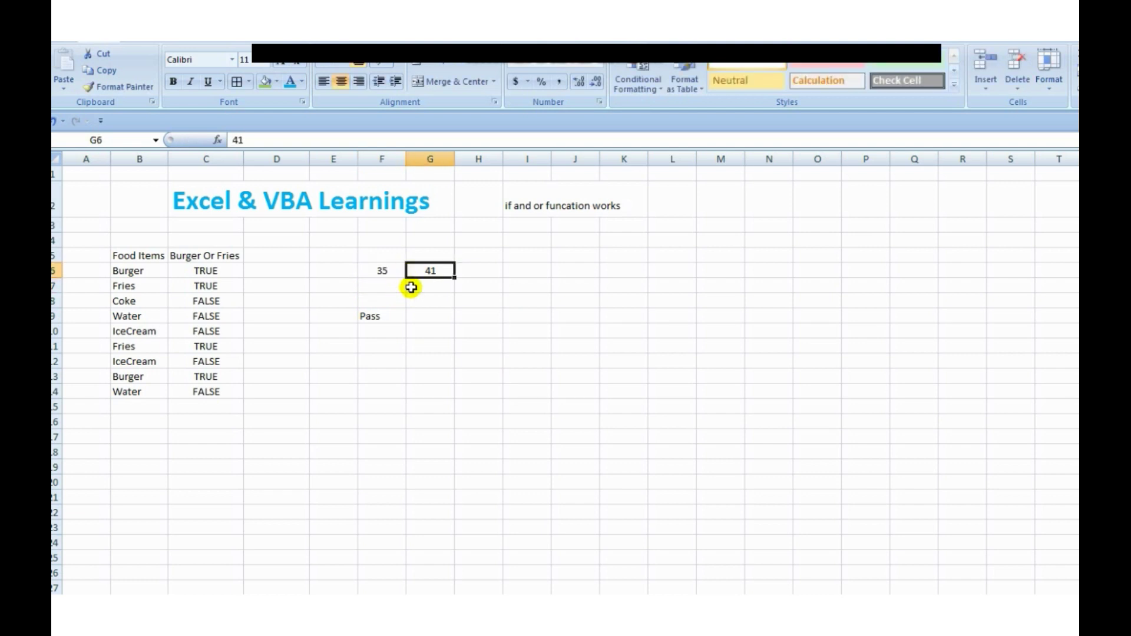
text(40)
key(Return)
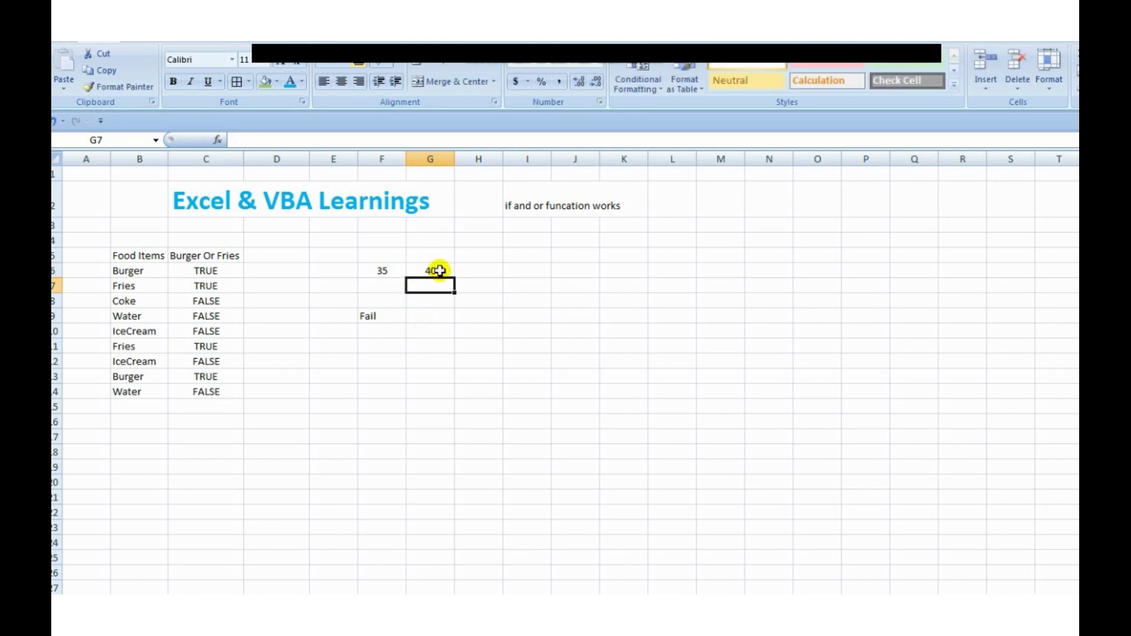
Review the F9 result and formula against the threshold values in F6 and G6, ending with both input cells selected
click(395, 317)
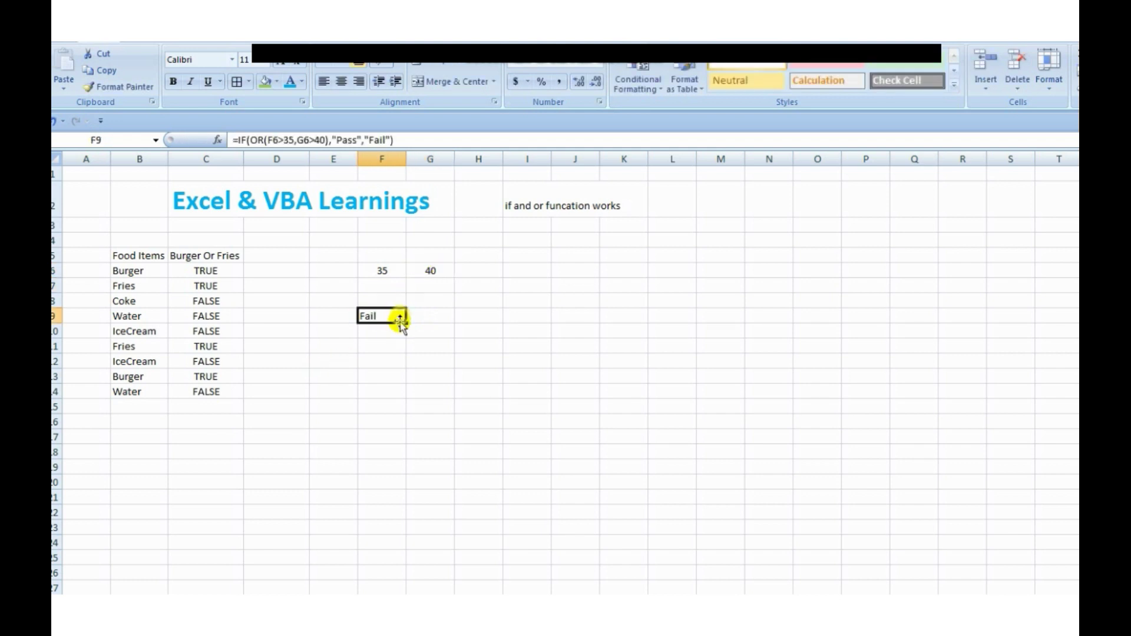
click(396, 272)
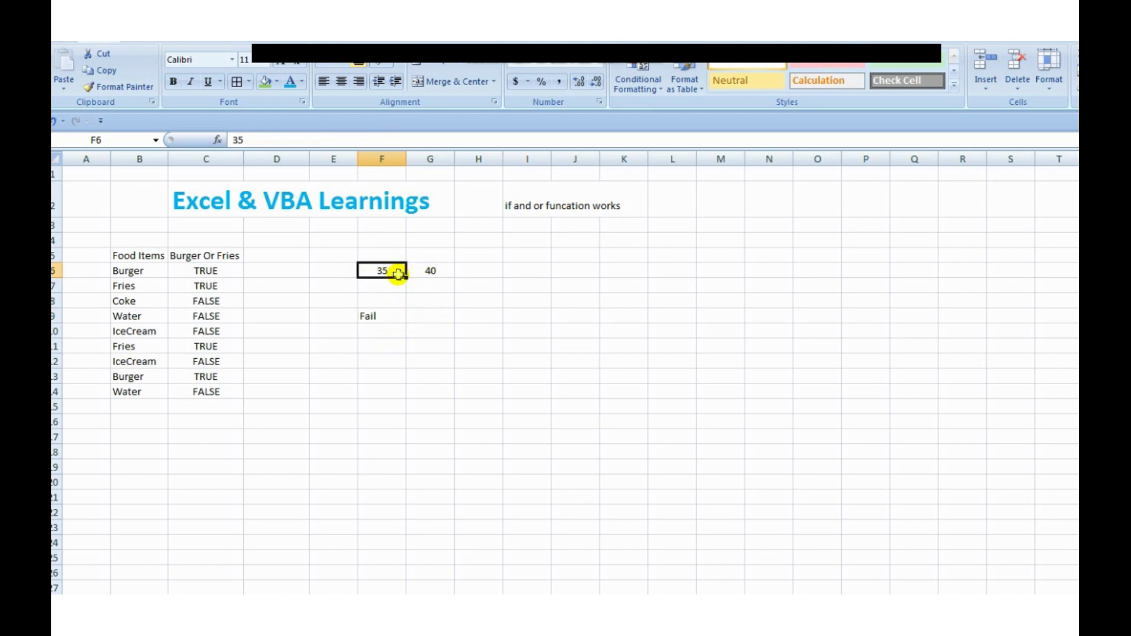
click(434, 275)
click(391, 316)
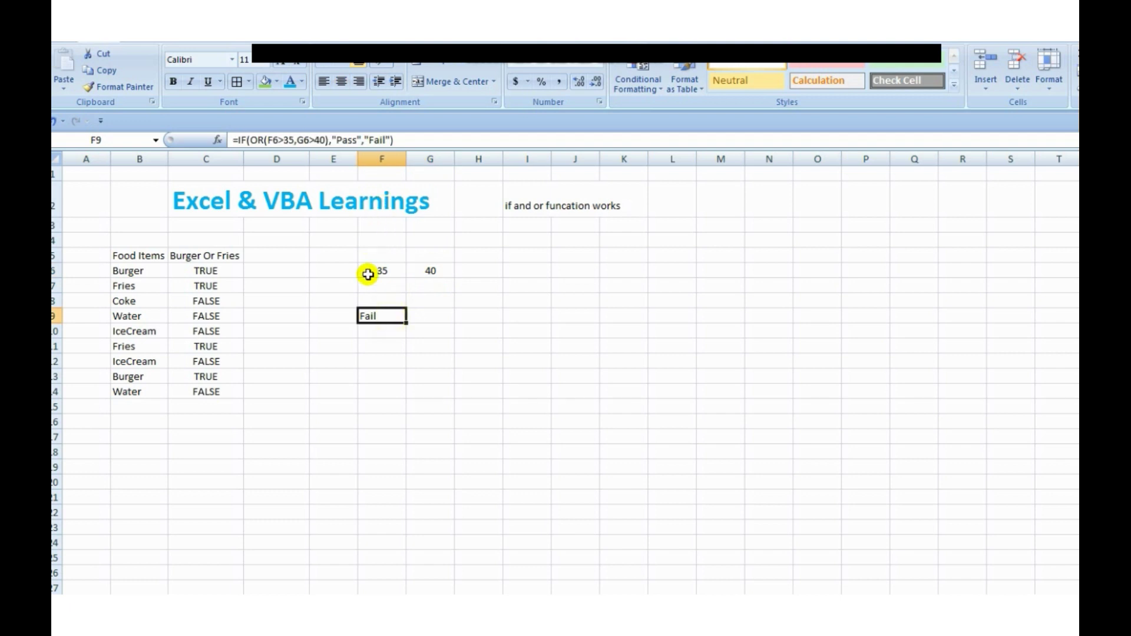
drag(391, 273, 430, 273)
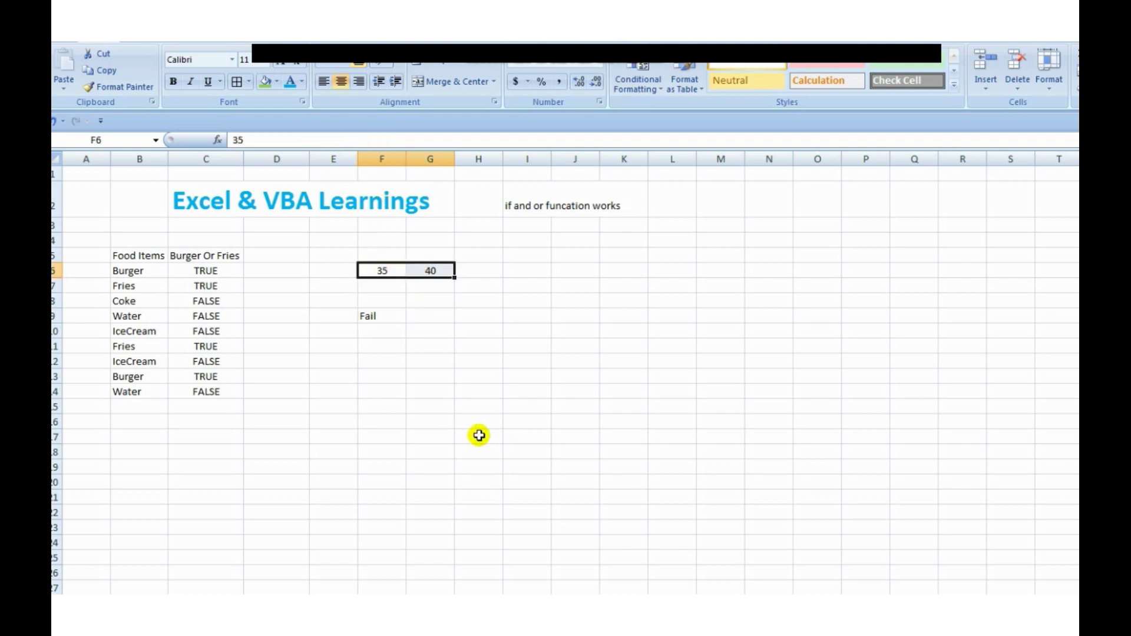
click(629, 394)
click(432, 389)
click(419, 452)
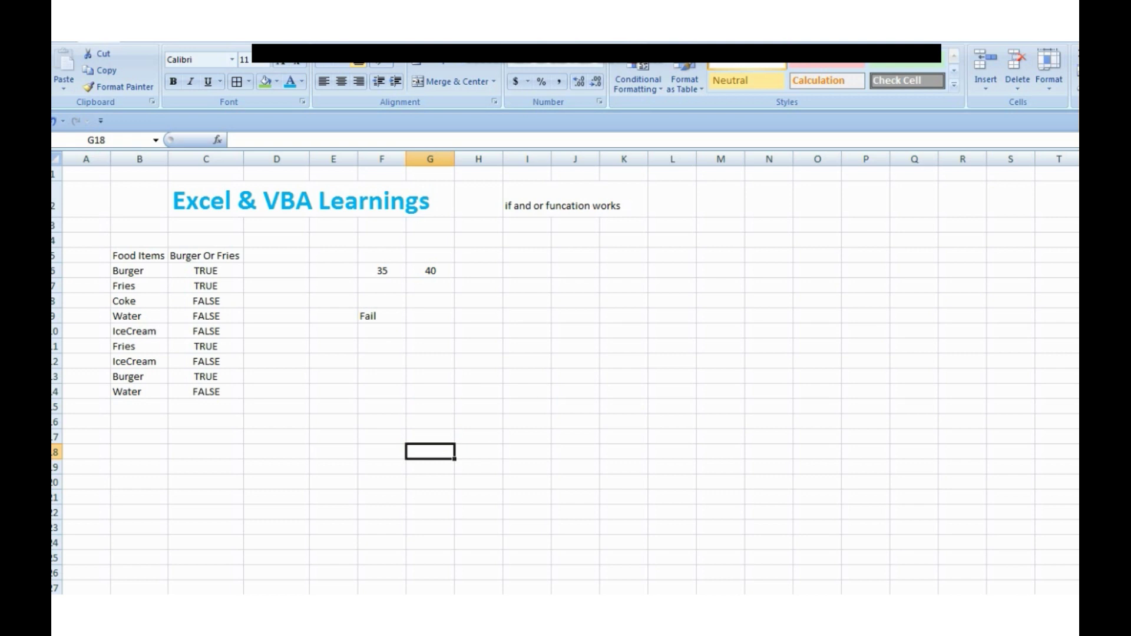
right_click(1023, 625)
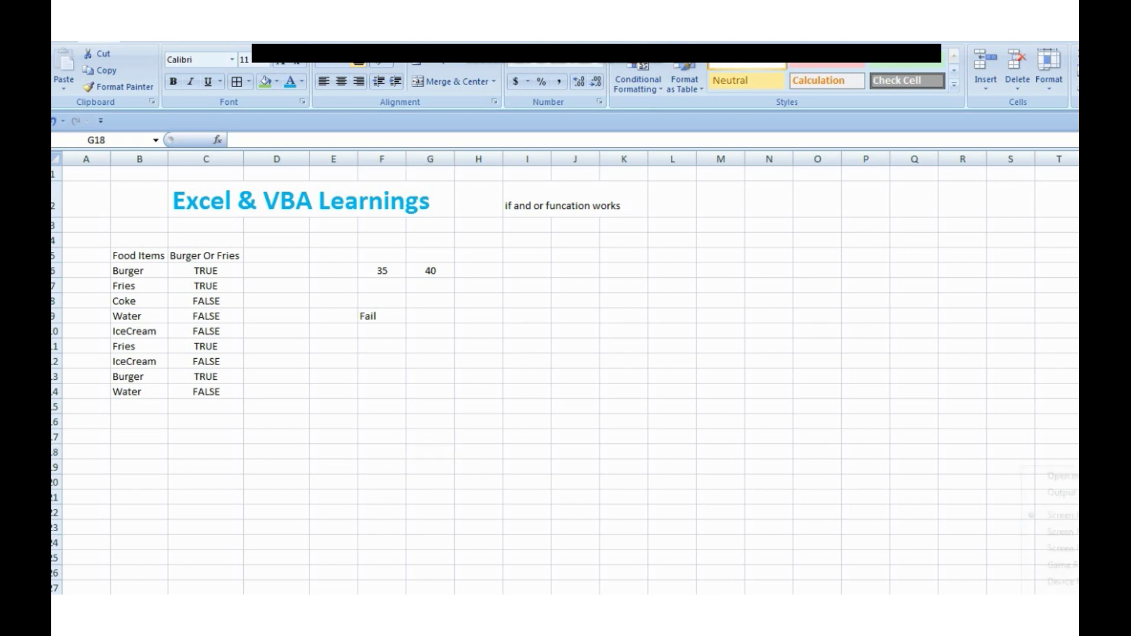